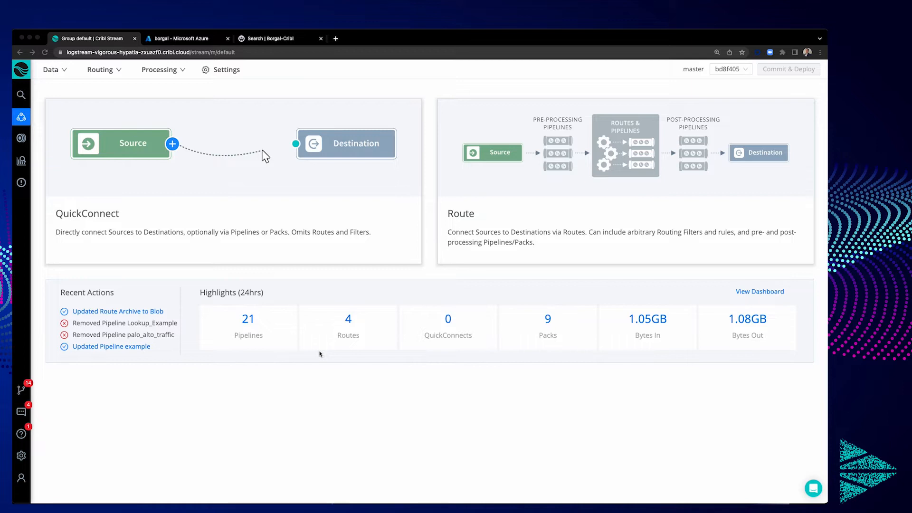
Look over the open Azure portal and Humio search pages, ending back in Cribl Stream.
left_click(205, 42)
left_click(262, 43)
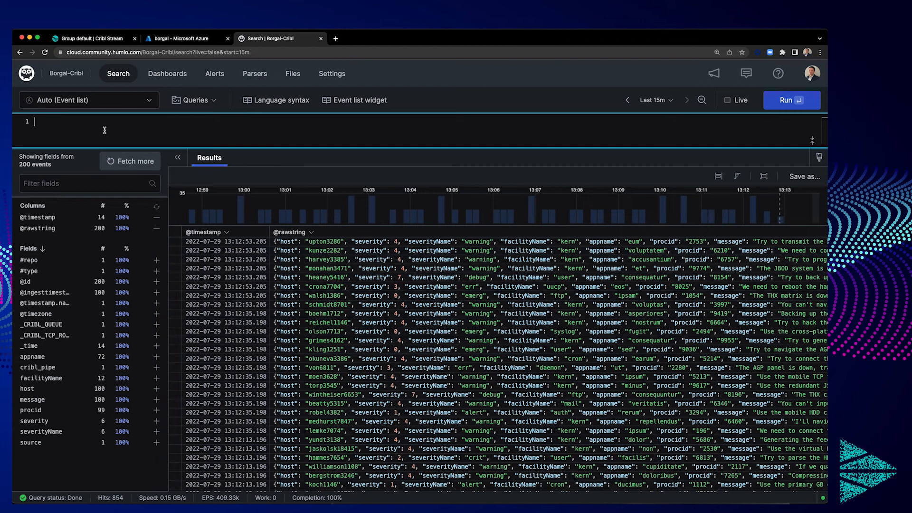
left_click(88, 40)
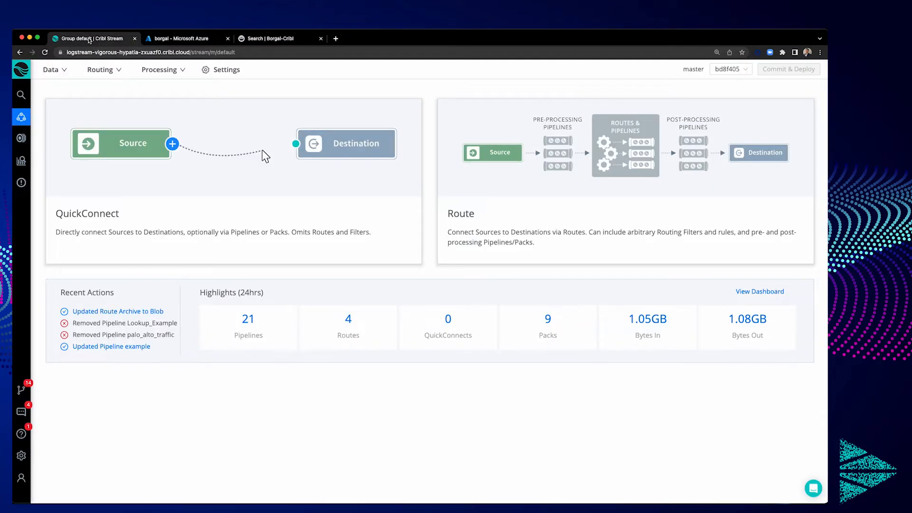
Open the syslog source among the Datagen sources of the default group.
mouse_move(57, 72)
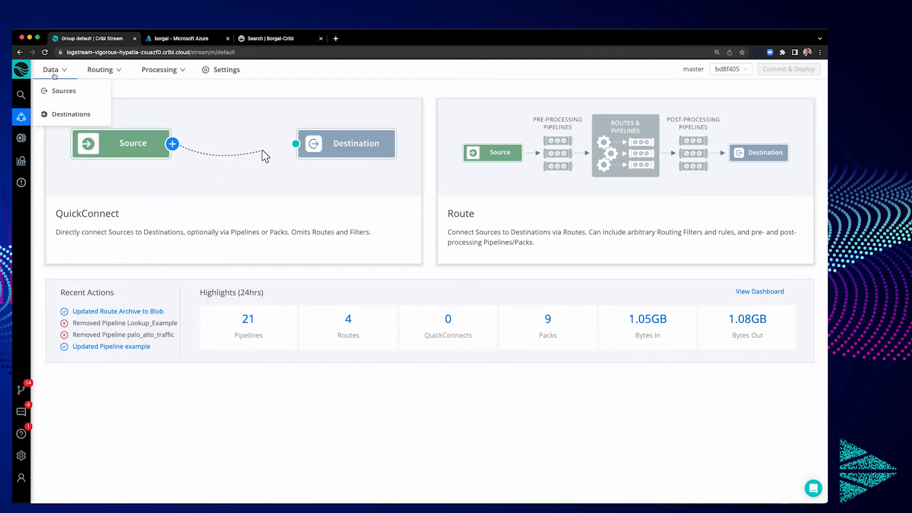
left_click(63, 92)
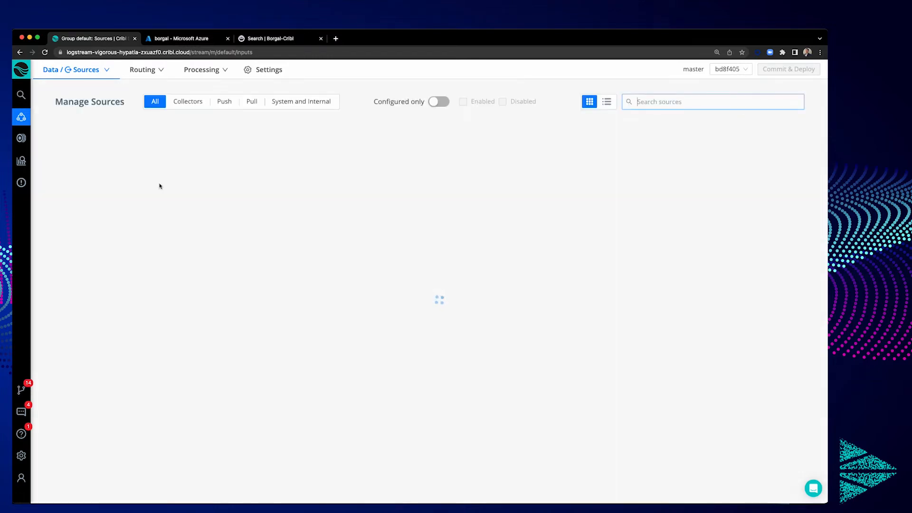
scroll(165, 216, "down", 10)
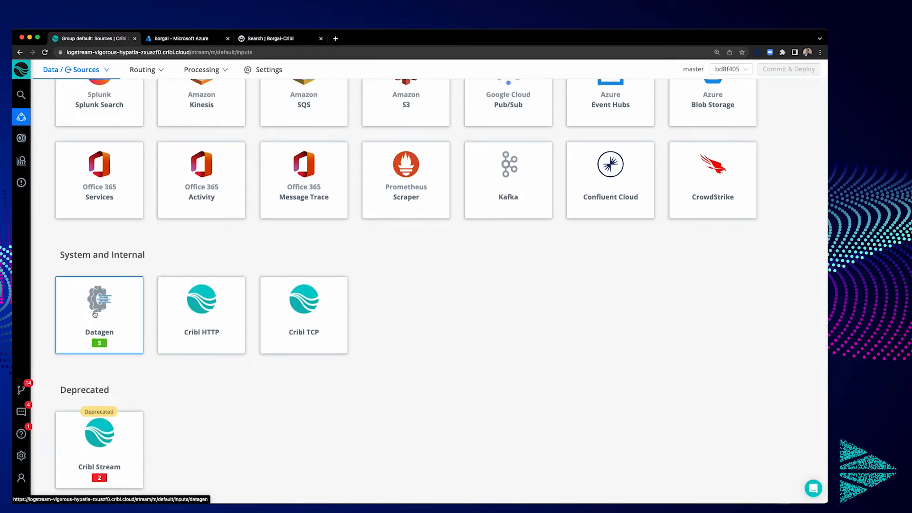
left_click(105, 319)
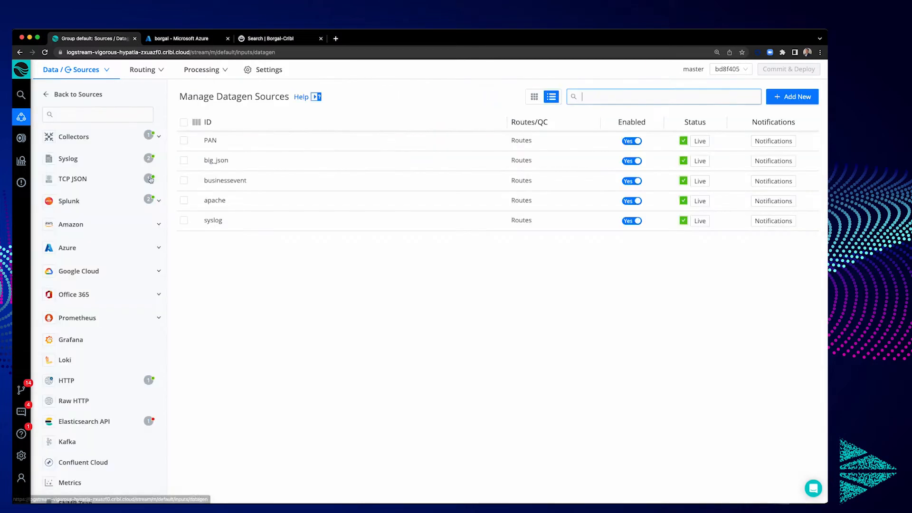
left_click(215, 220)
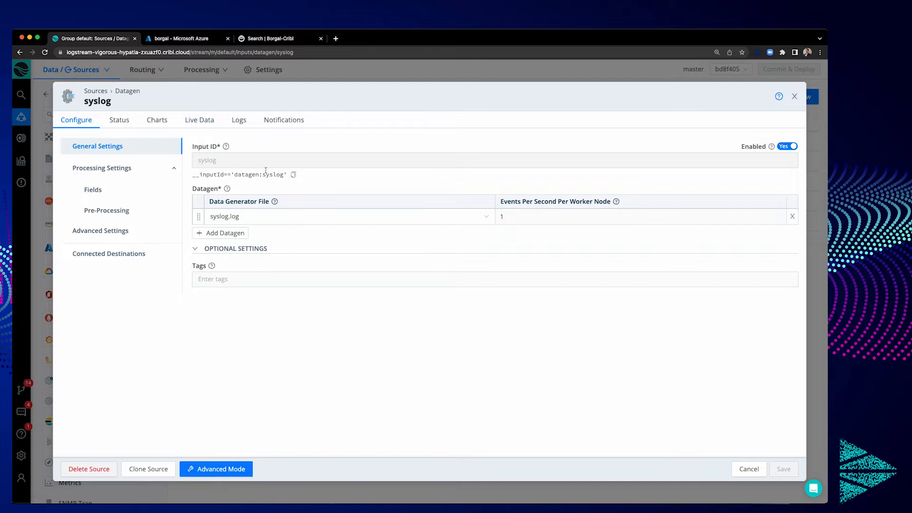
Examine the syslog source's live data, including the first event's _raw field, and close the source.
left_click(202, 121)
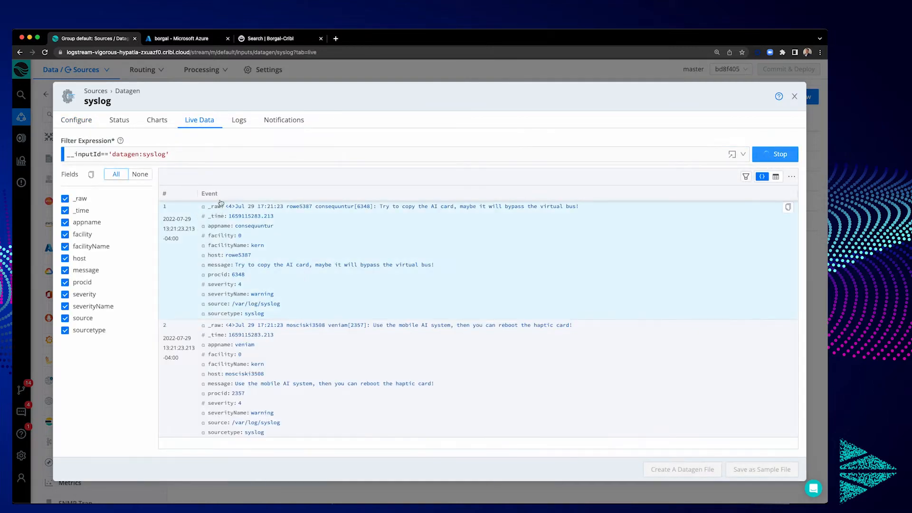
left_click_drag(204, 207, 605, 211)
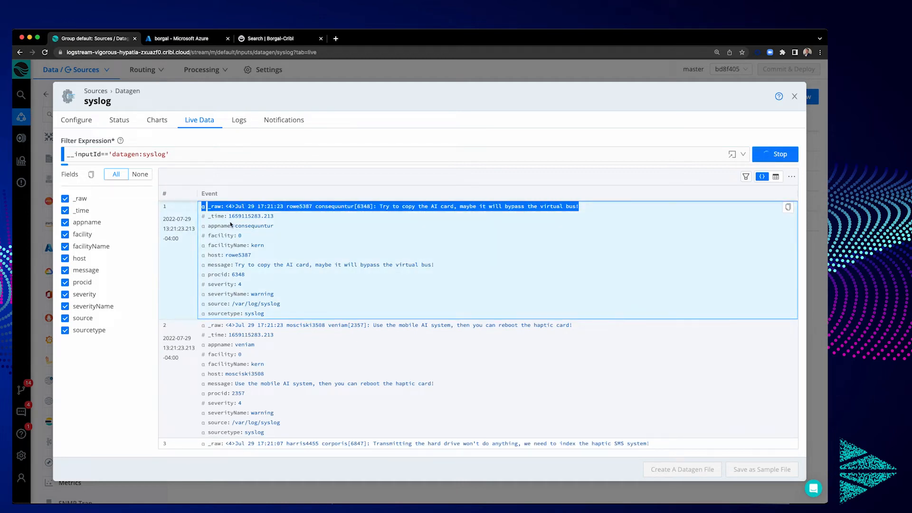
left_click(234, 206)
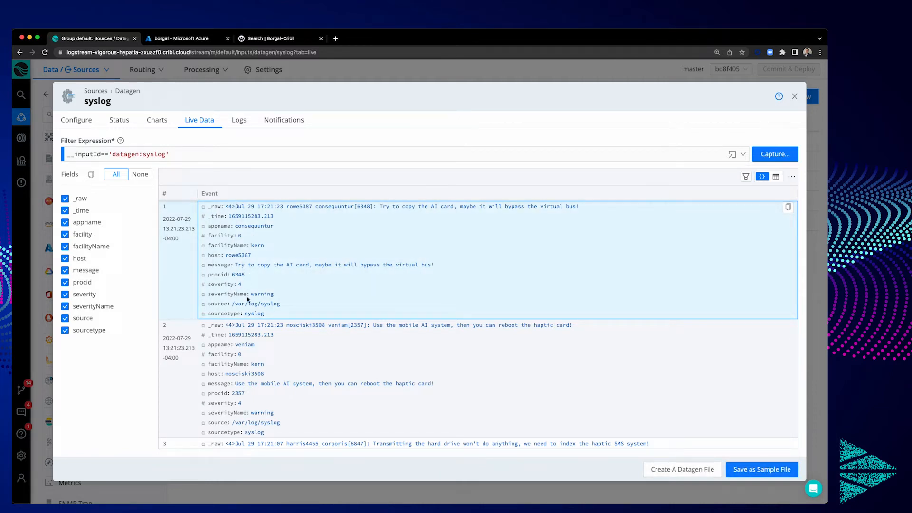
left_click(795, 96)
Open the Borg_Blob destination under Azure Blob Storage and examine its container name setting.
mouse_move(90, 74)
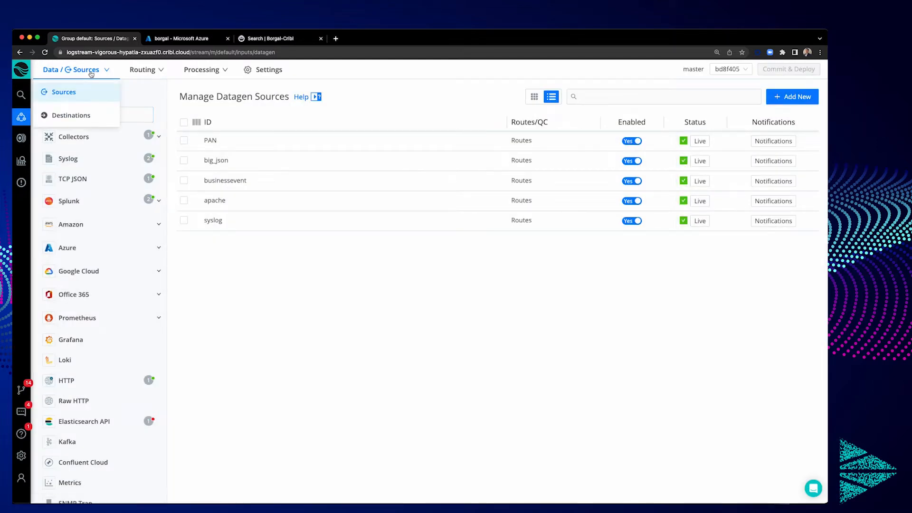
left_click(82, 117)
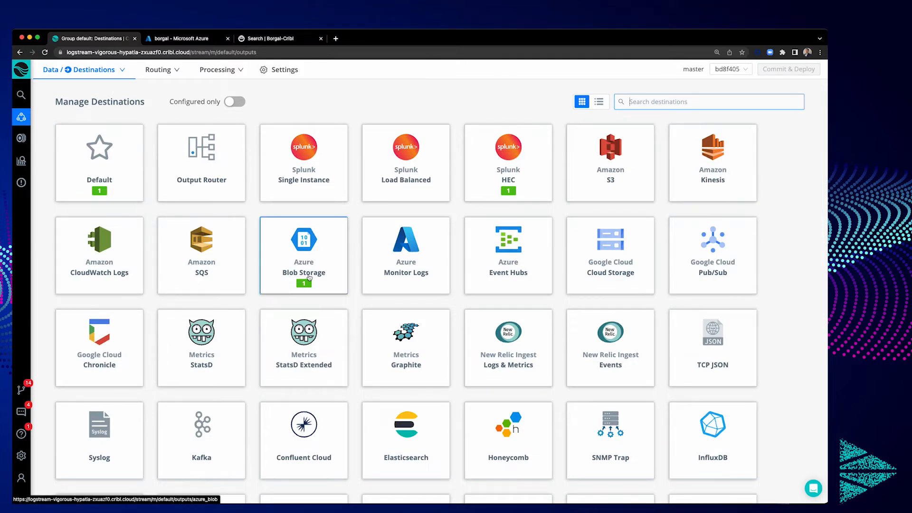
left_click(309, 278)
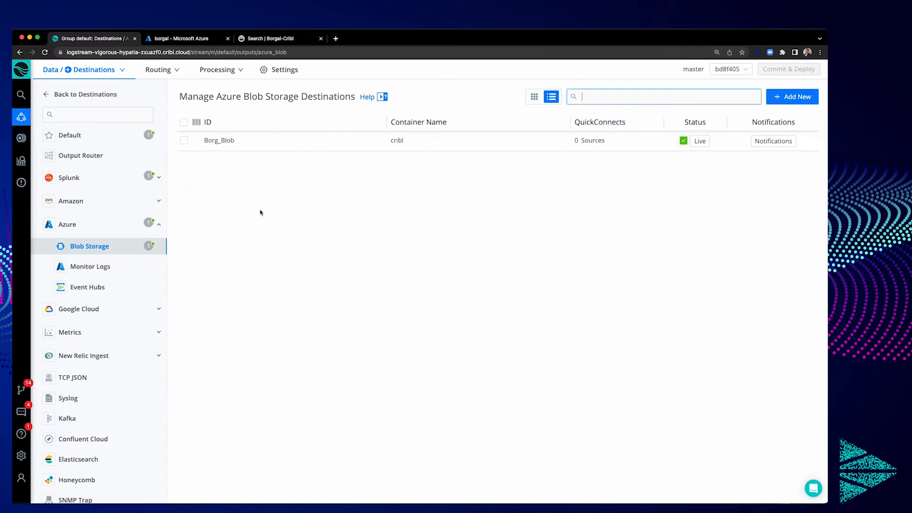
left_click(261, 143)
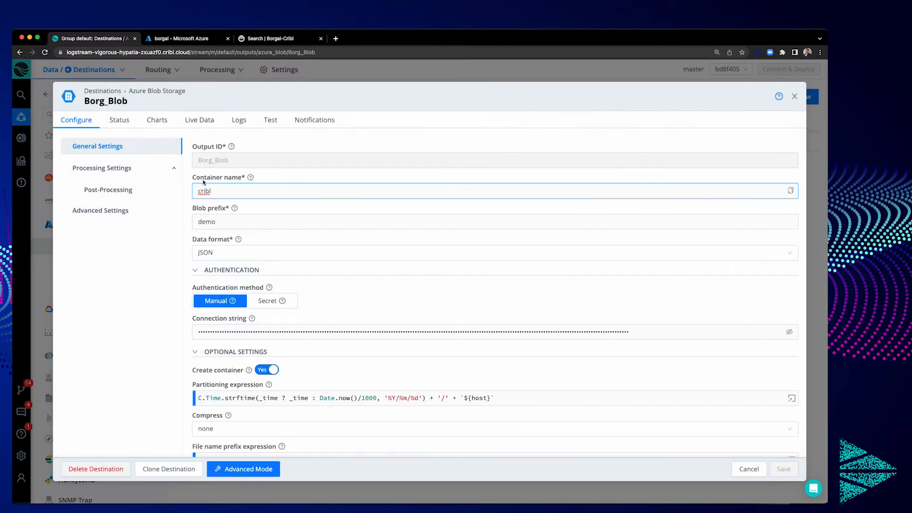
scroll(188, 190, "down", 1)
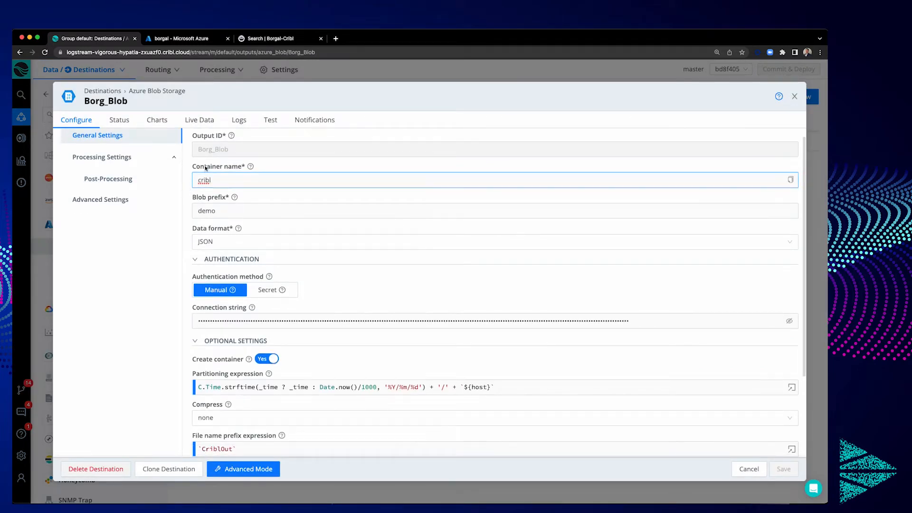
scroll(204, 166, "up", 1)
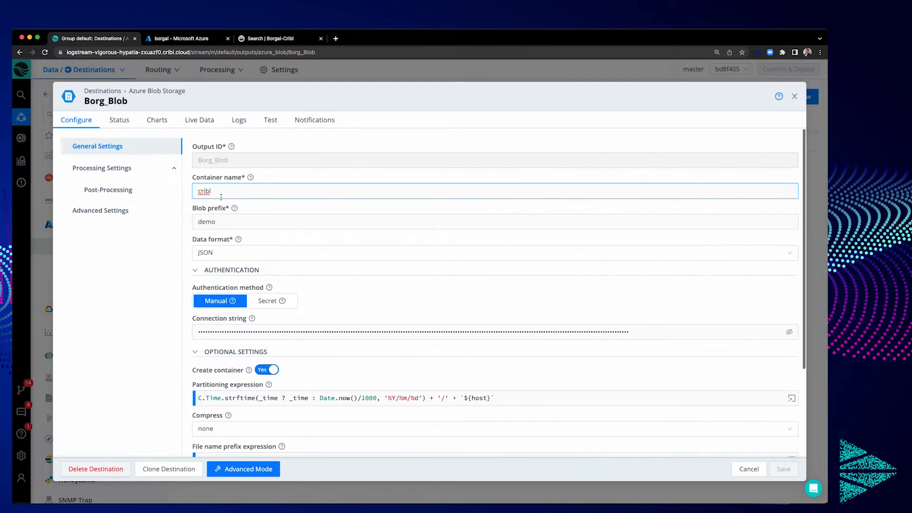
left_click_drag(193, 179, 246, 182)
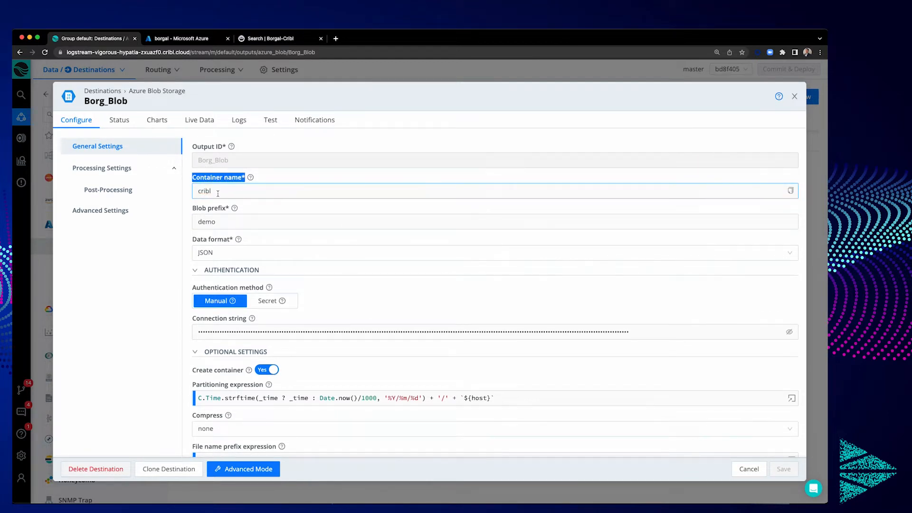
Switch to the Azure portal to view the storage account's blob containers, ending back in Cribl Stream.
left_click(180, 38)
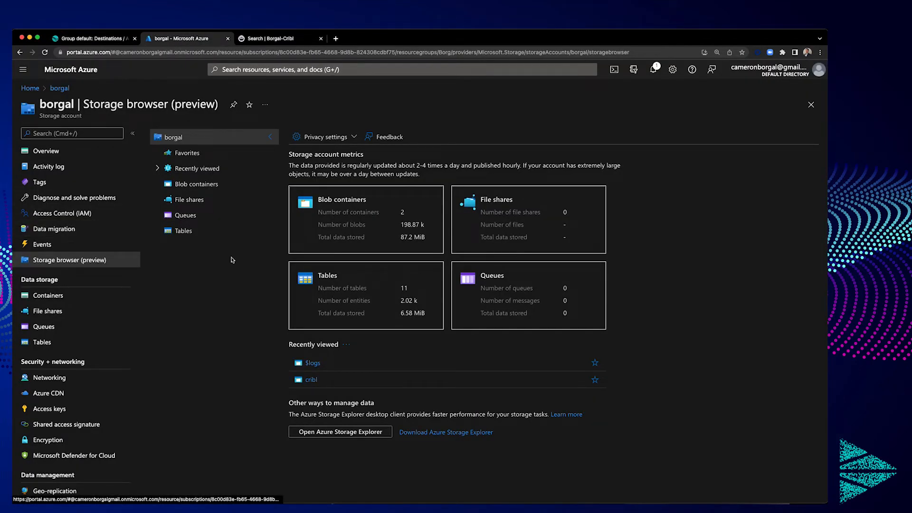
left_click(327, 204)
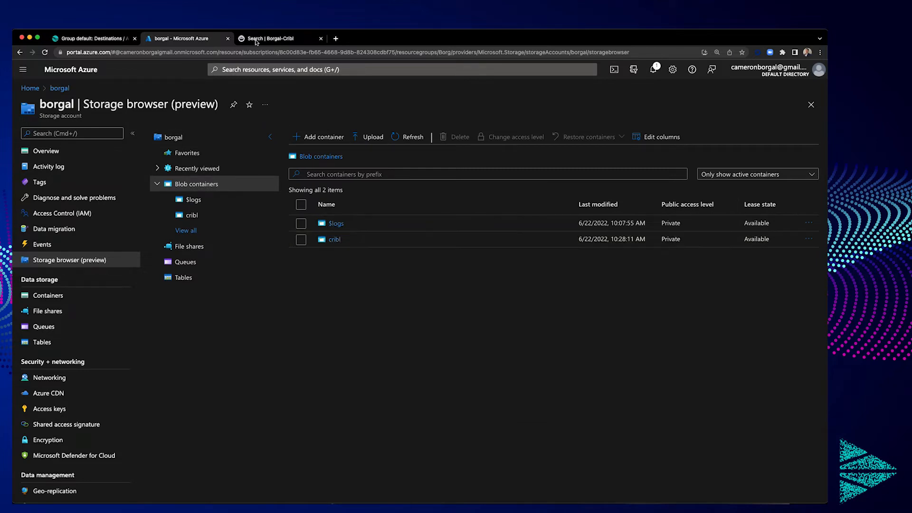
left_click(106, 40)
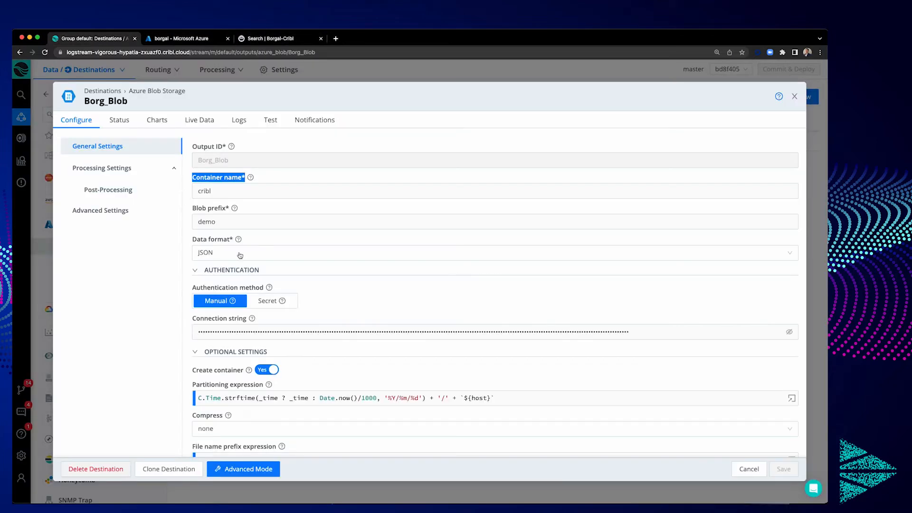
Review the Borg_Blob destination's data format, authentication and optional settings.
scroll(212, 231, "down", 1)
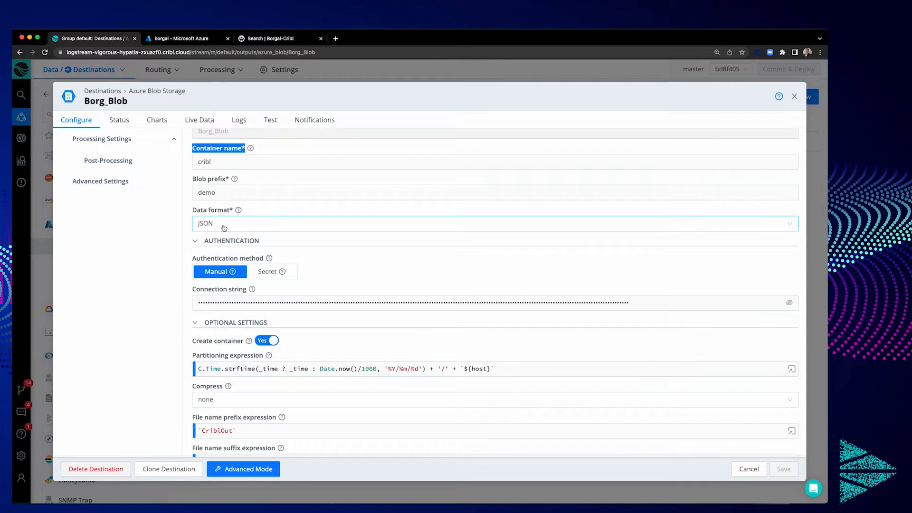
scroll(223, 228, "down", 1)
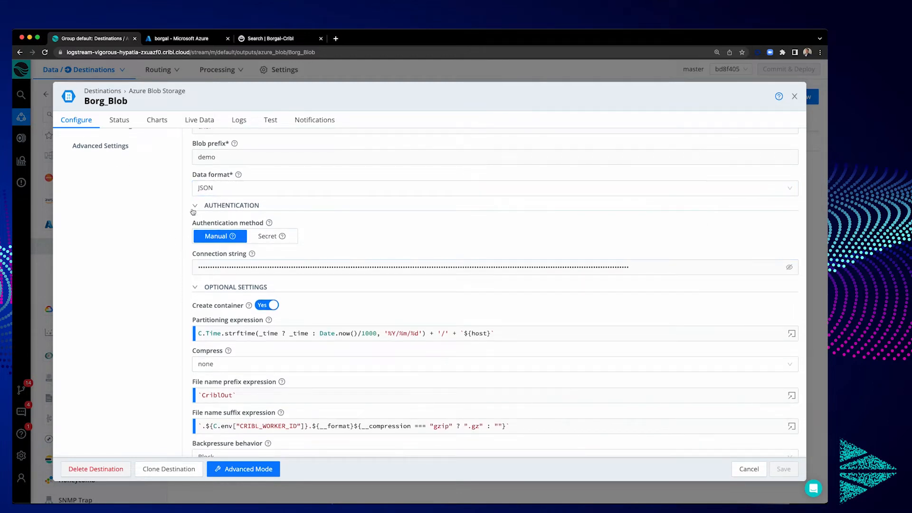
scroll(200, 254, "down", 2)
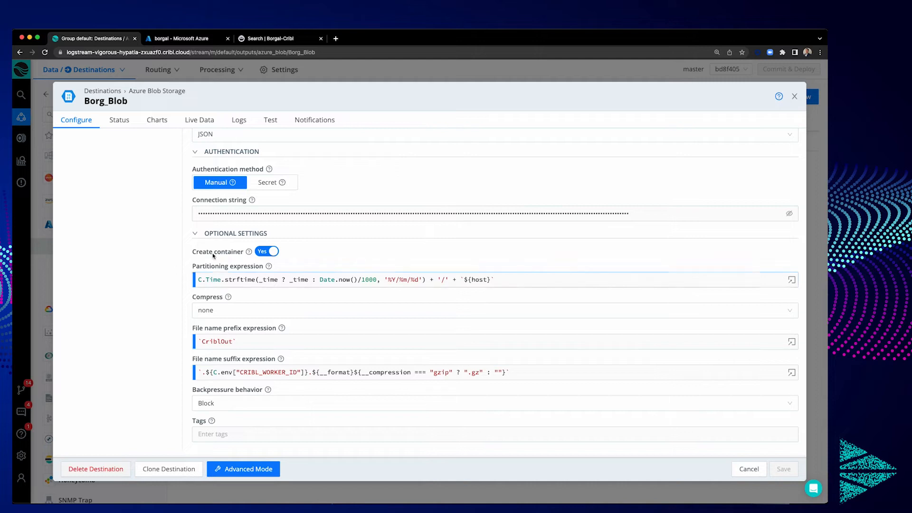
Examine the Borg_Blob partitioning expression and its sample output in the expanded expression editor, and close the editor without changes.
left_click_drag(193, 269, 266, 269)
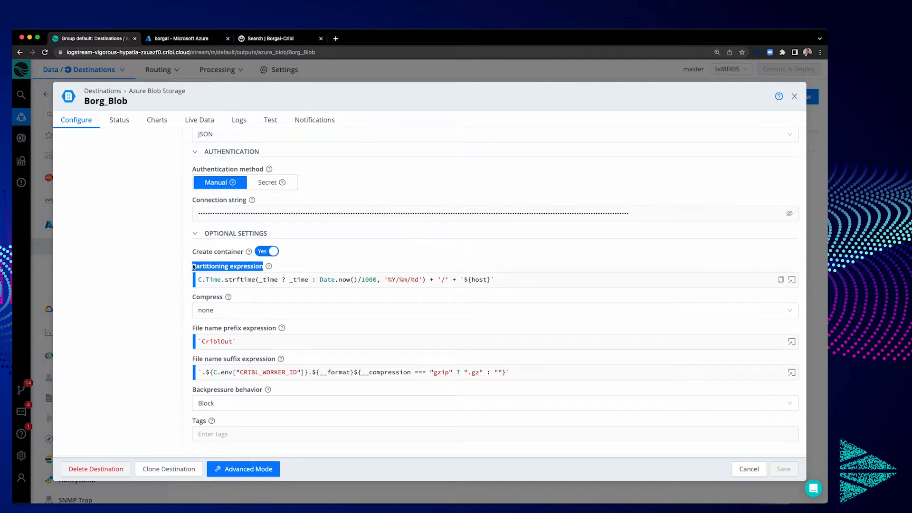
left_click(197, 277)
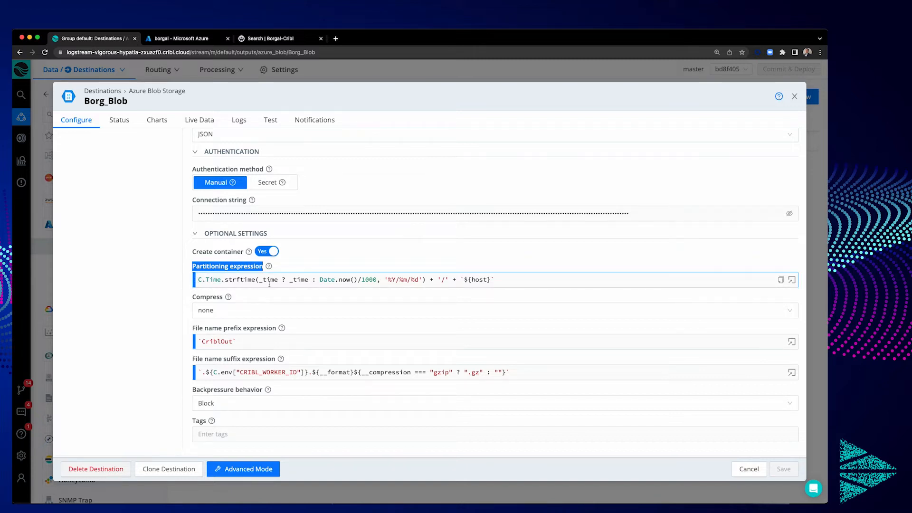
left_click(387, 279)
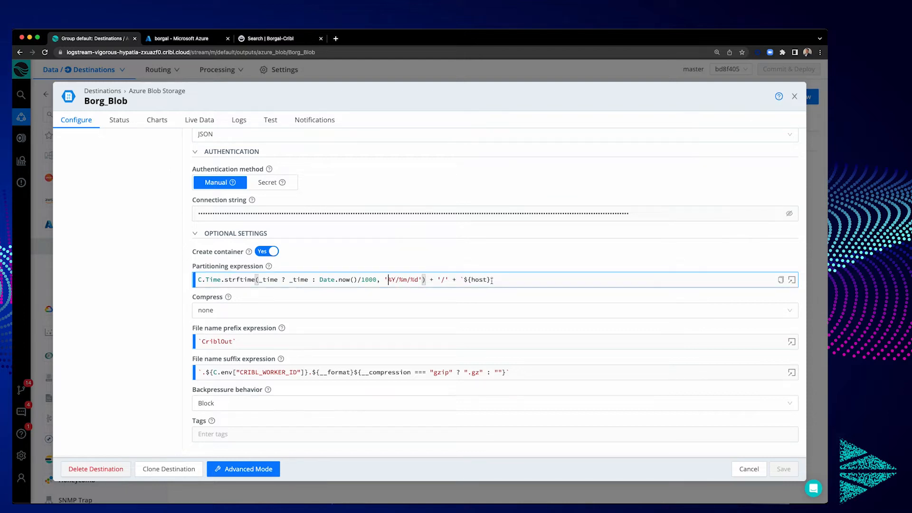
type("`")
left_click(792, 281)
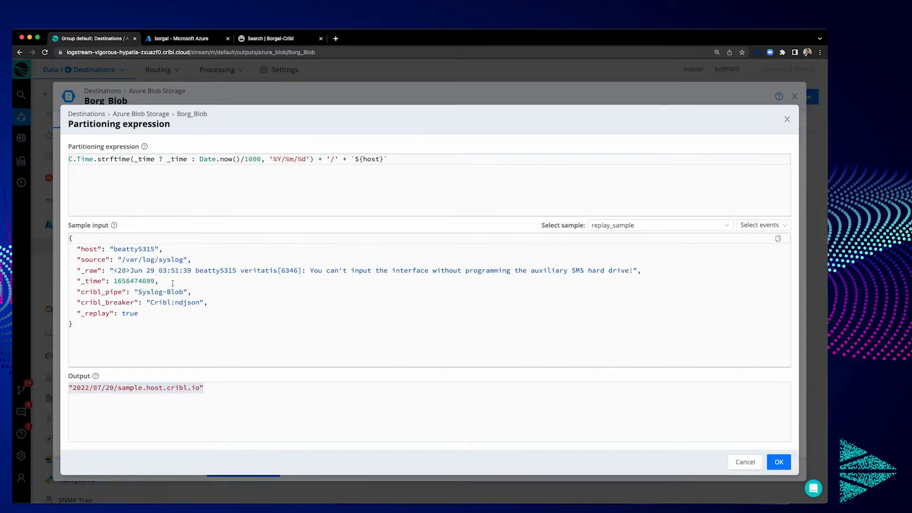
left_click_drag(167, 388, 65, 399)
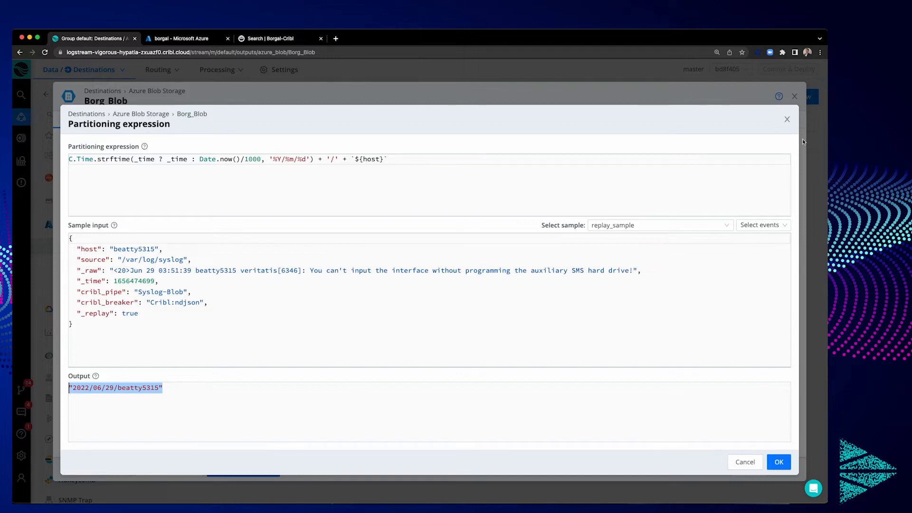
left_click(787, 119)
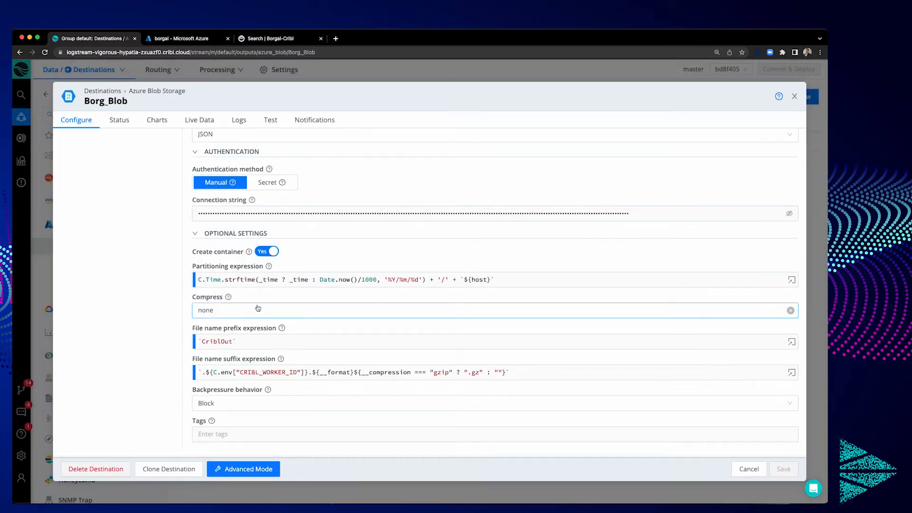
Switch to the Azure portal, browse the cribl container down to demo/2022/07/29, go back to the container root and return to Cribl Stream.
left_click(163, 41)
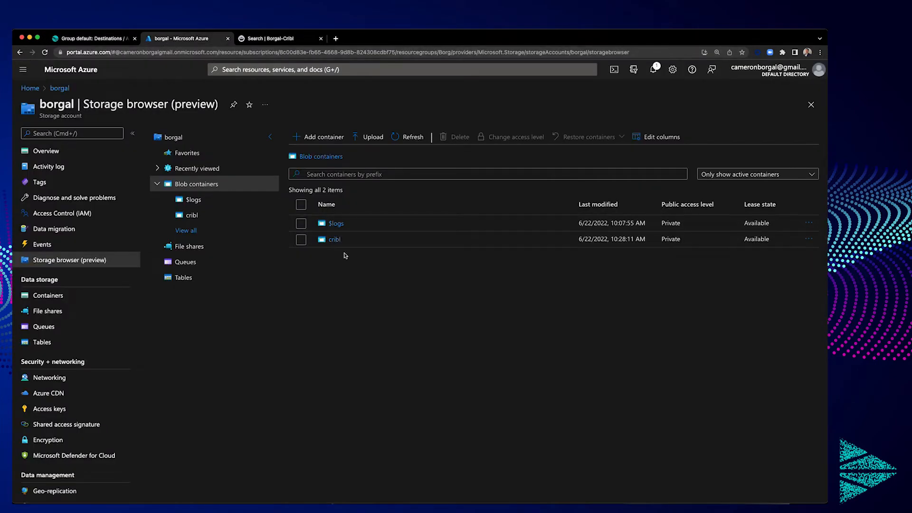
left_click(334, 240)
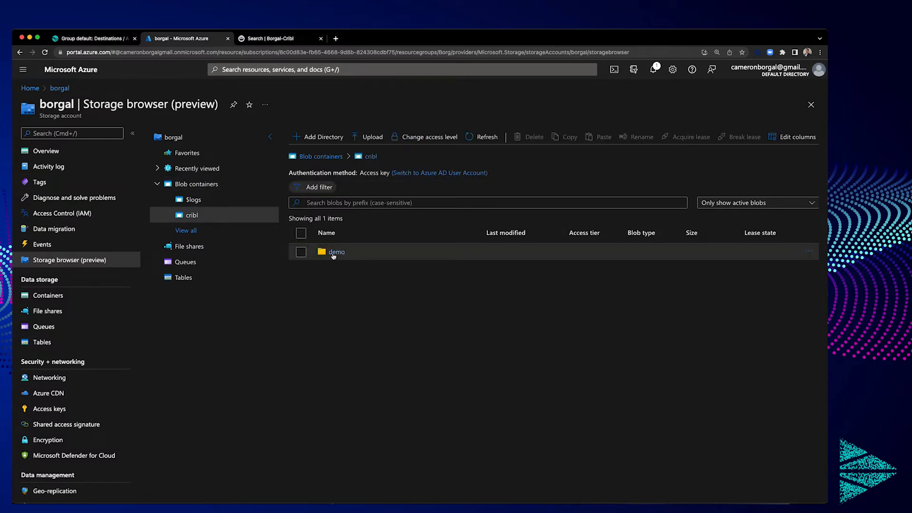
left_click(337, 252)
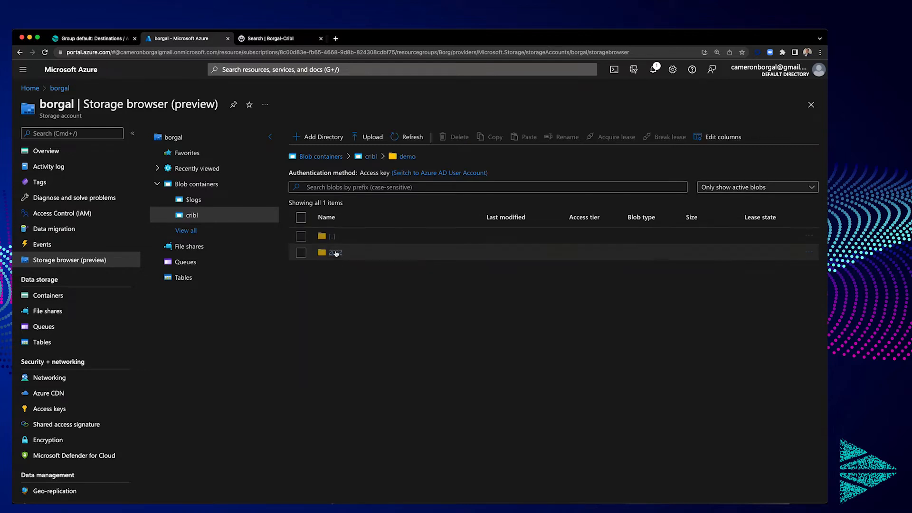
left_click(337, 253)
left_click(335, 253)
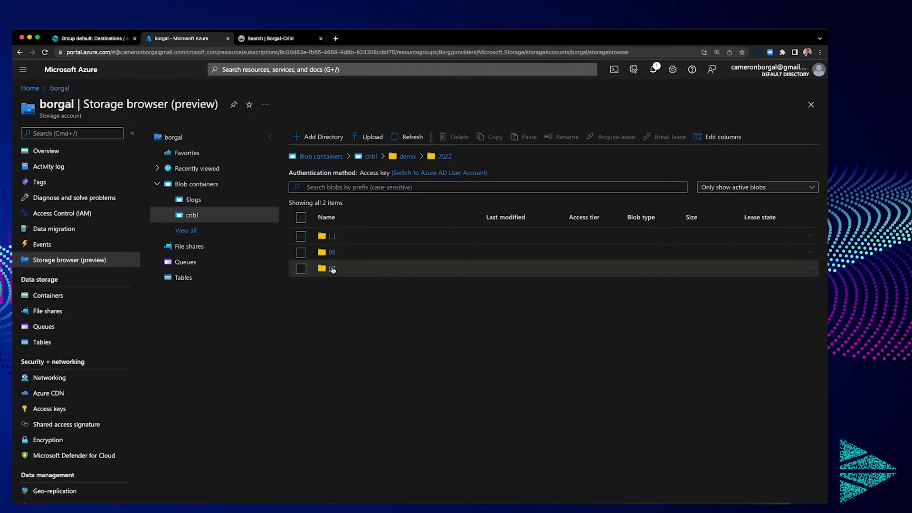
left_click(332, 269)
left_click(332, 316)
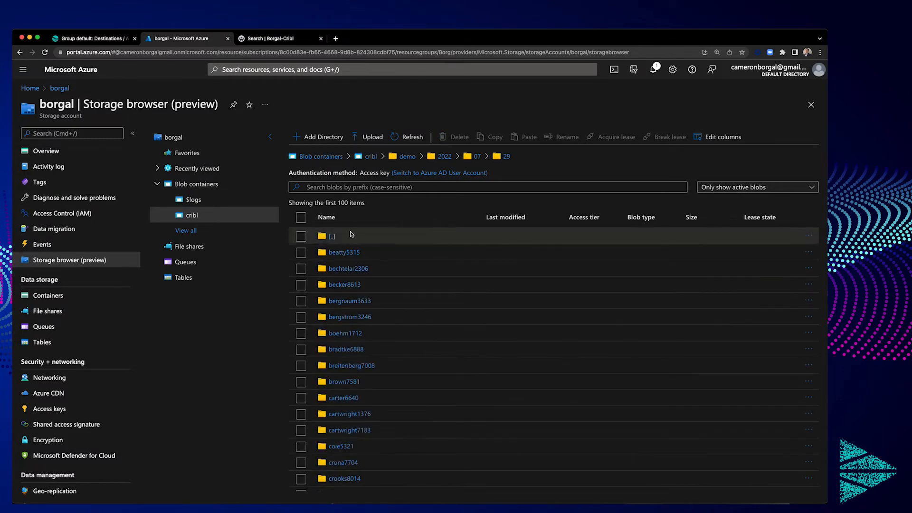
left_click(371, 157)
left_click(93, 39)
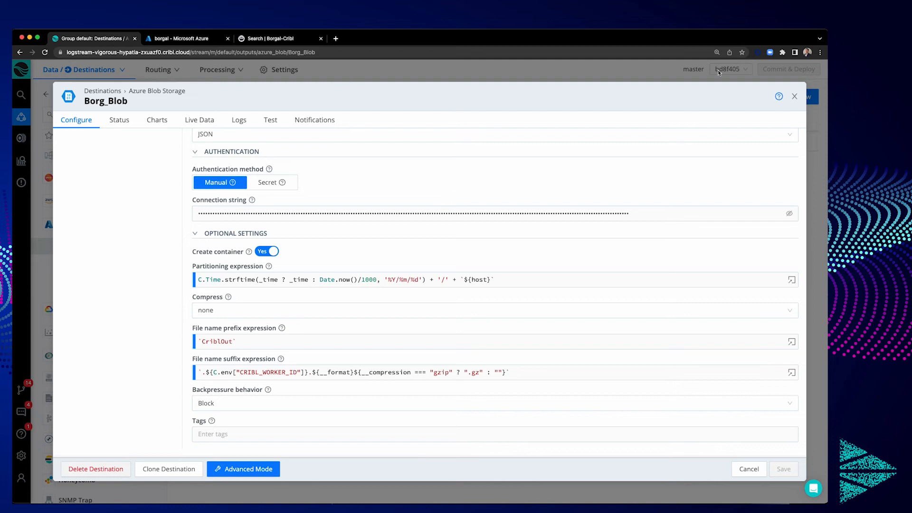
Close the Borg_Blob destination, switch to the Humio search to examine the raw syslog events, and rerun the search for the last 15 minutes.
left_click(795, 97)
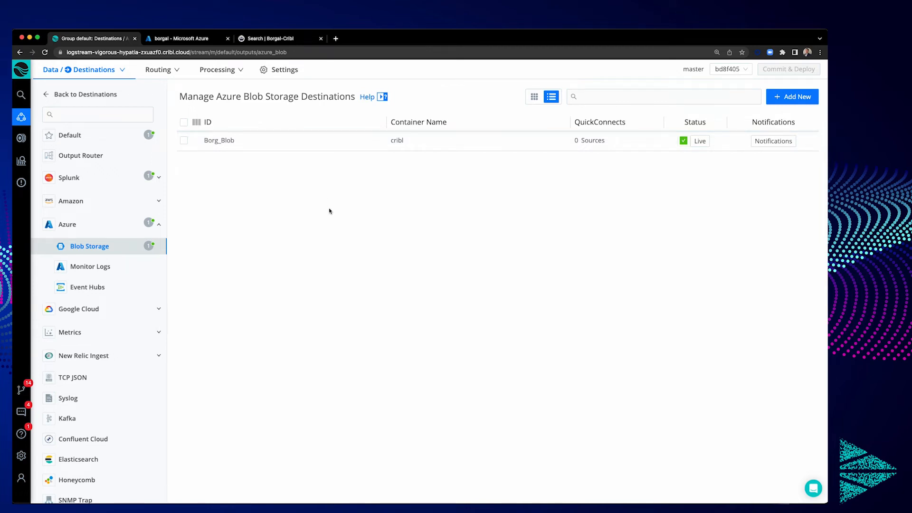
left_click(244, 42)
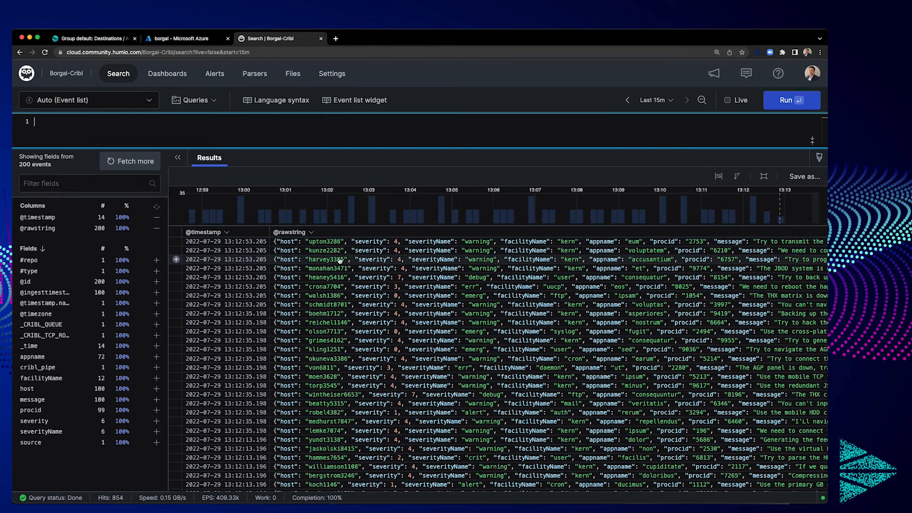
scroll(340, 261, "right", 5)
scroll(333, 264, "right", 2)
scroll(342, 264, "right", 5)
scroll(362, 268, "right", 6)
scroll(438, 269, "right", 10)
scroll(442, 269, "left", 5)
scroll(419, 269, "right", 6)
scroll(465, 267, "right", 1)
scroll(463, 265, "left", 10)
left_click(786, 100)
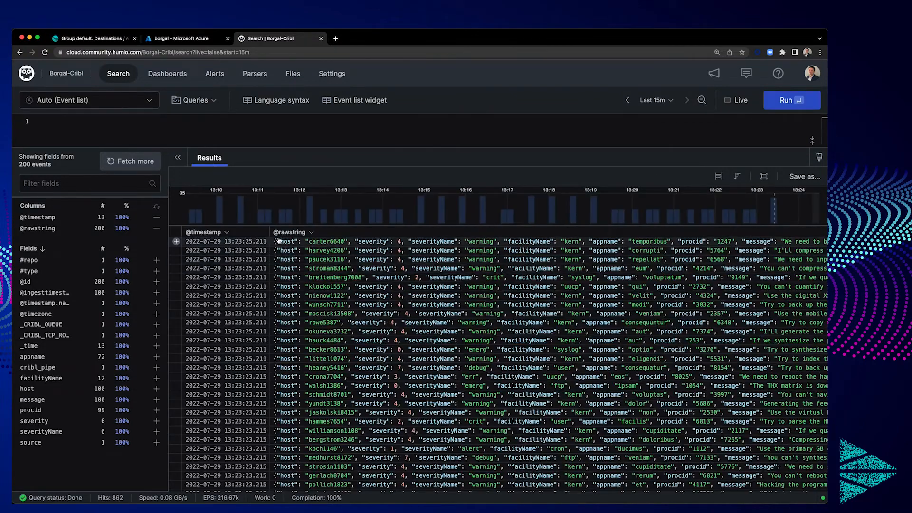
Switch back to Cribl Stream, open the Data Routes, and review the Archive to Blob route's filter, pipeline and output in a widened pane.
left_click(102, 42)
mouse_move(145, 70)
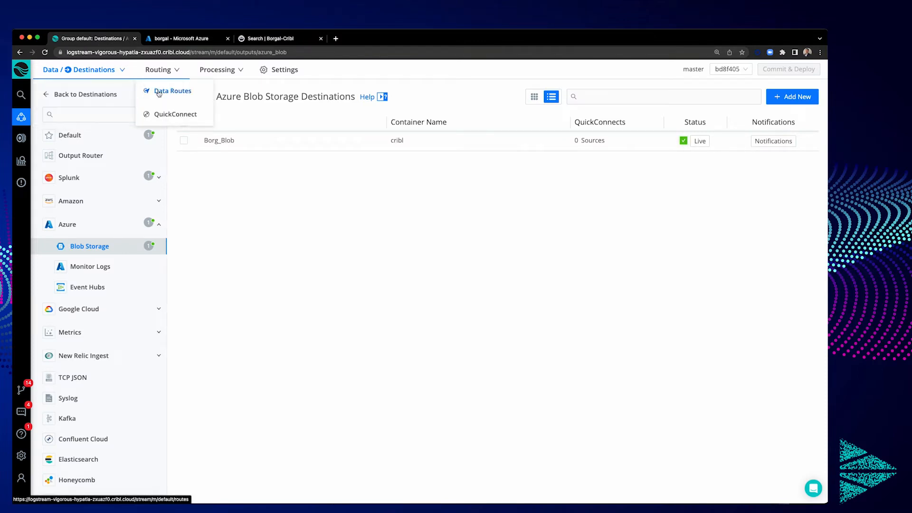
left_click(159, 92)
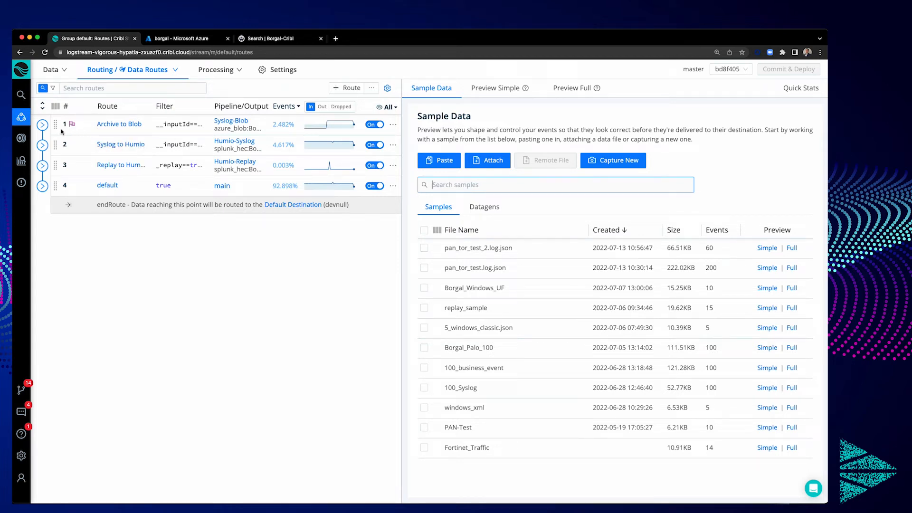
left_click(43, 126)
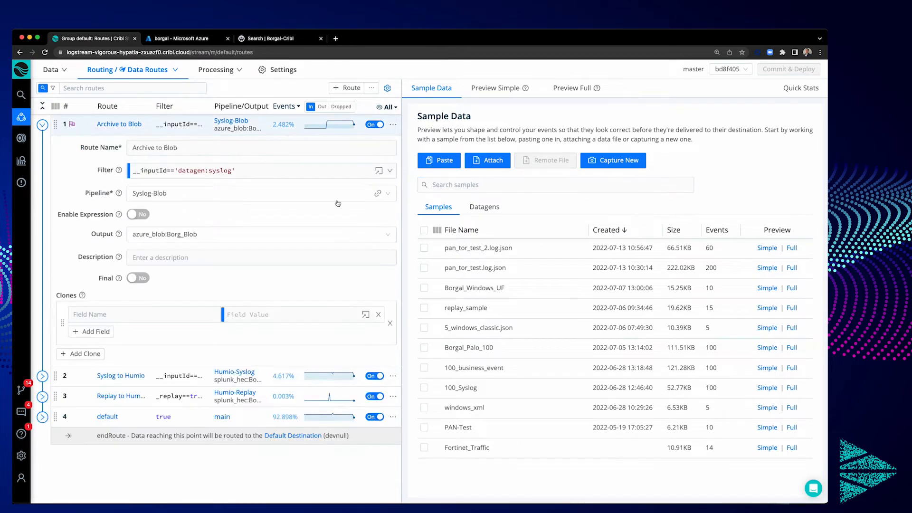
left_click_drag(401, 209, 586, 209)
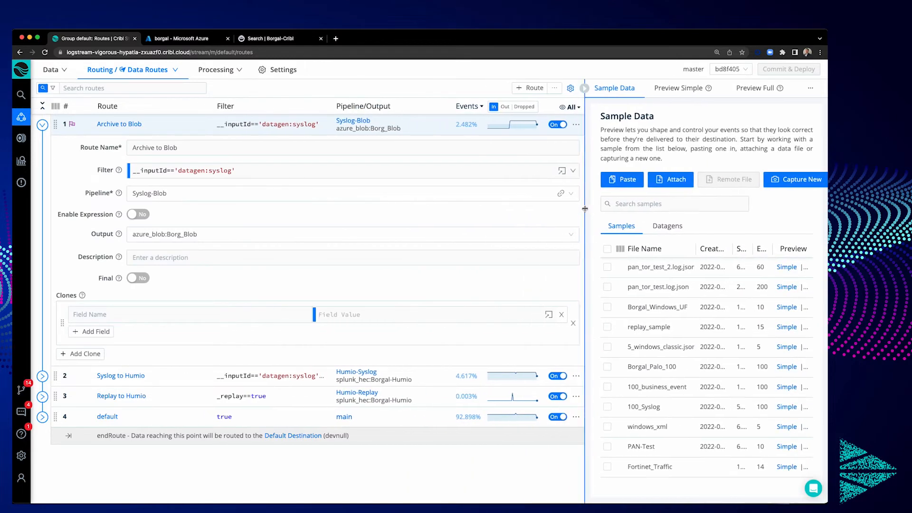
left_click(128, 173)
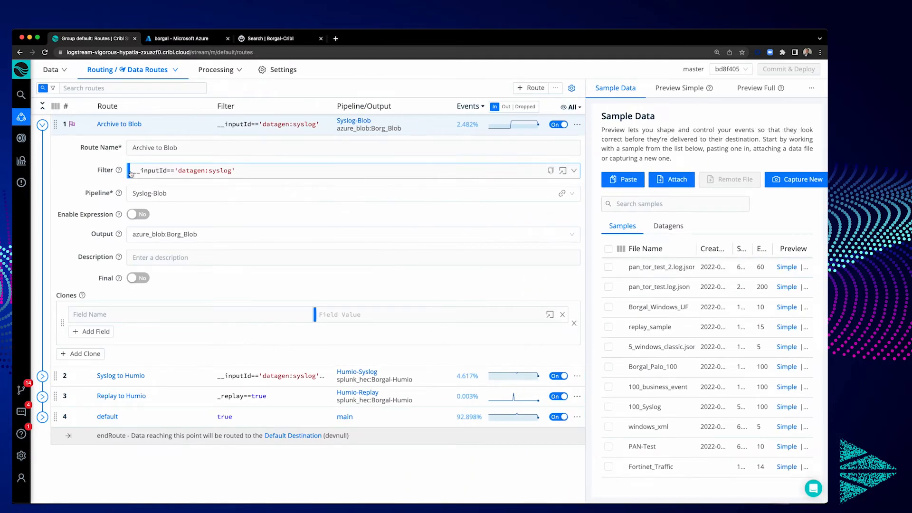
left_click(168, 171)
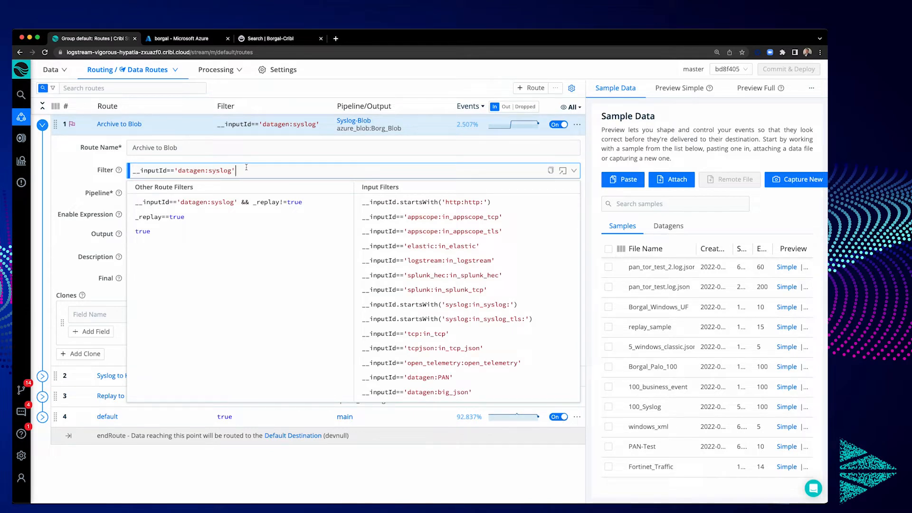
left_click(87, 169)
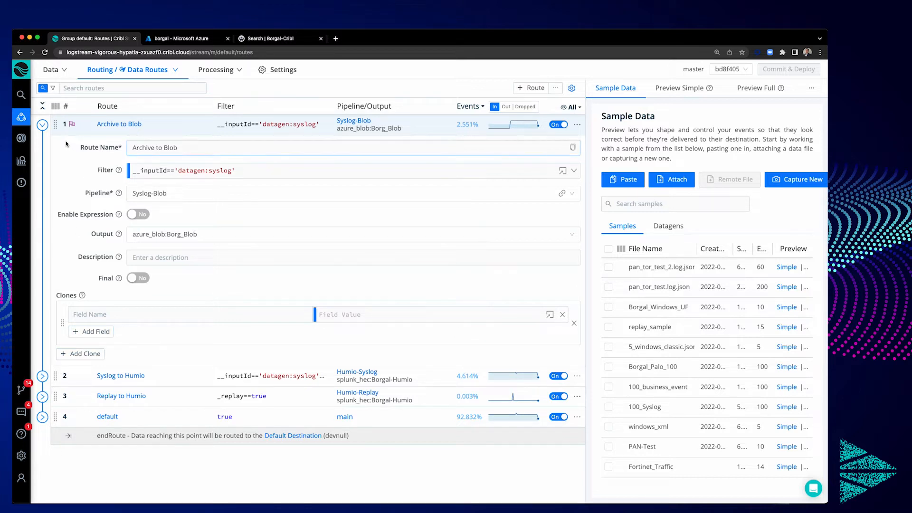
Examine the Syslog to Humio route's settings and the _replay!=true condition in its filter, and collapse both expanded routes.
left_click(42, 376)
scroll(75, 383, "down", 1)
scroll(119, 361, "down", 2)
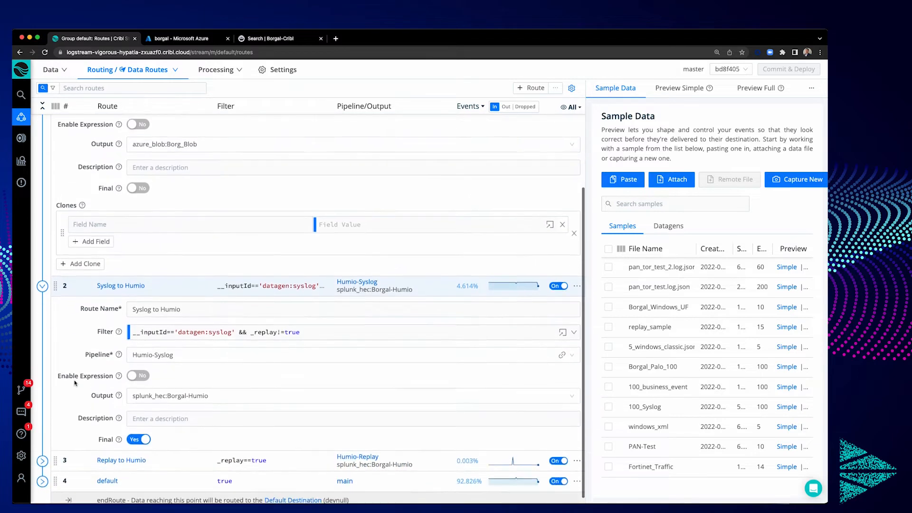
left_click(153, 323)
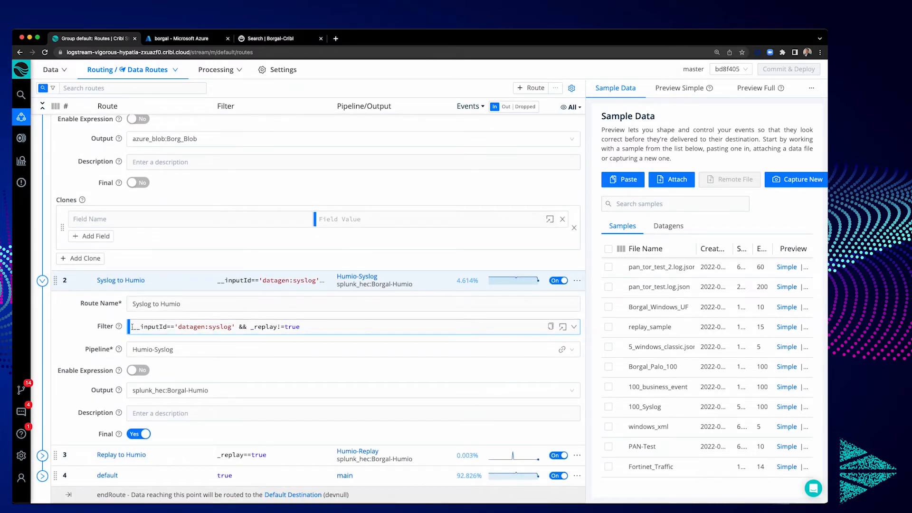
left_click(154, 327)
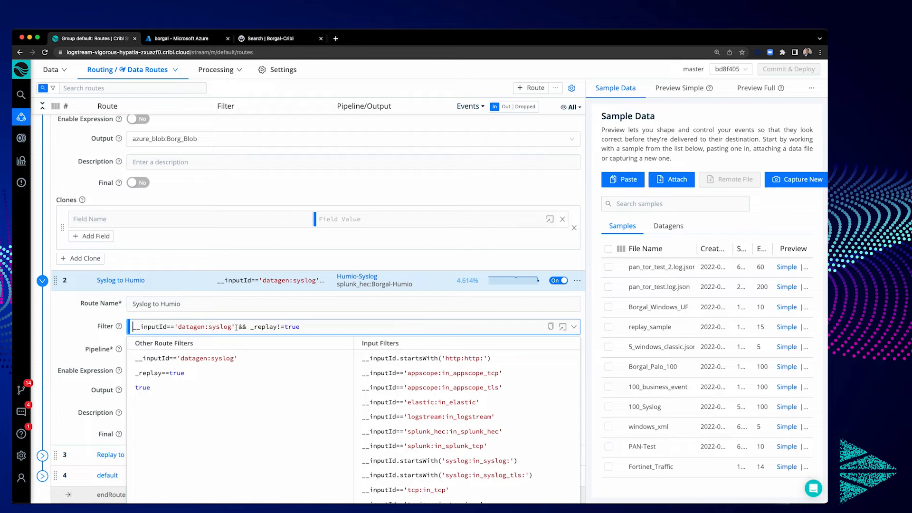
left_click_drag(304, 327, 251, 327)
left_click(142, 319)
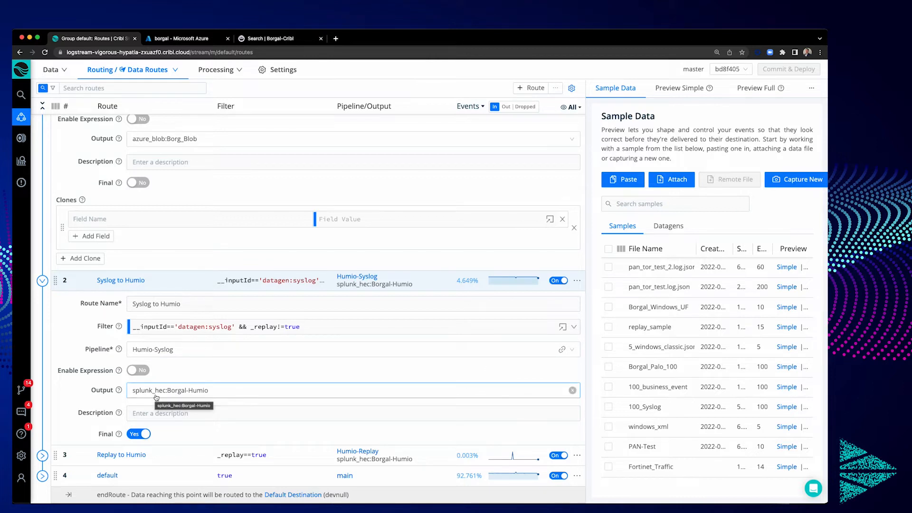
left_click(43, 282)
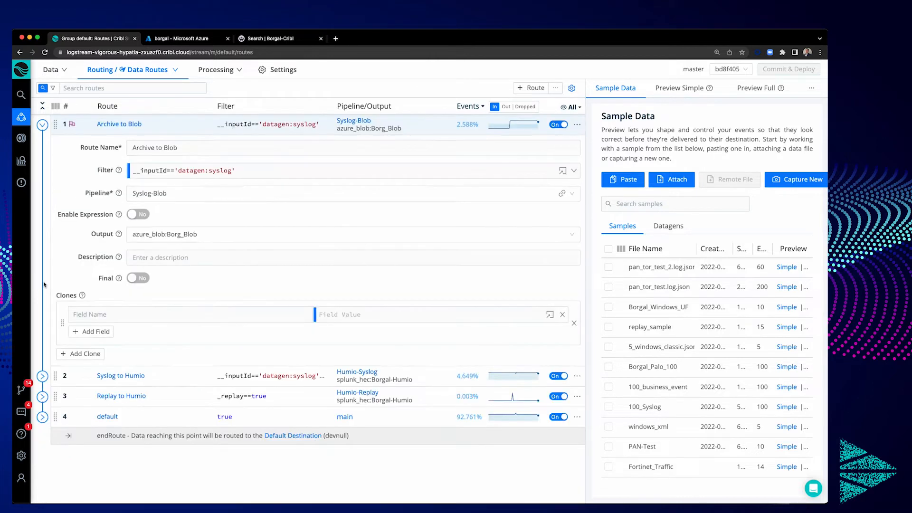
left_click(43, 125)
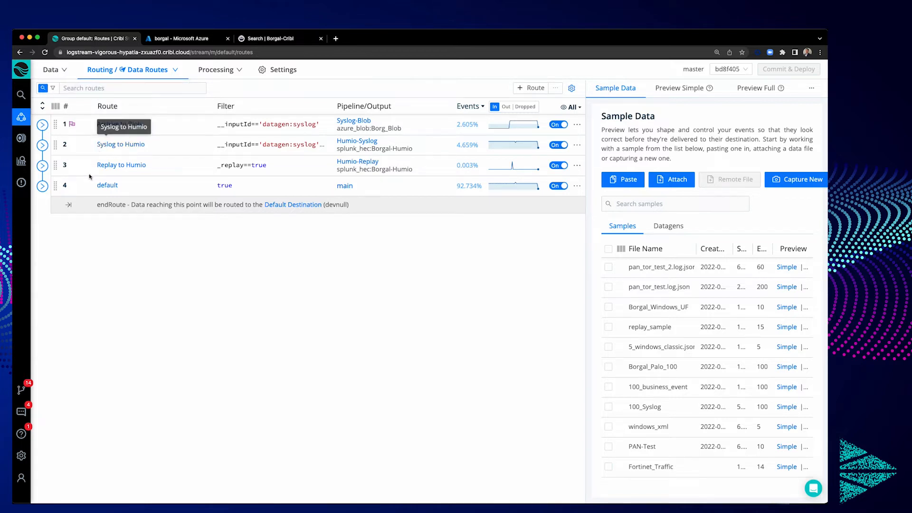
Expand the Replay to Humio route, examine its filter expression, pipeline and output, and collapse it without changes.
left_click(43, 167)
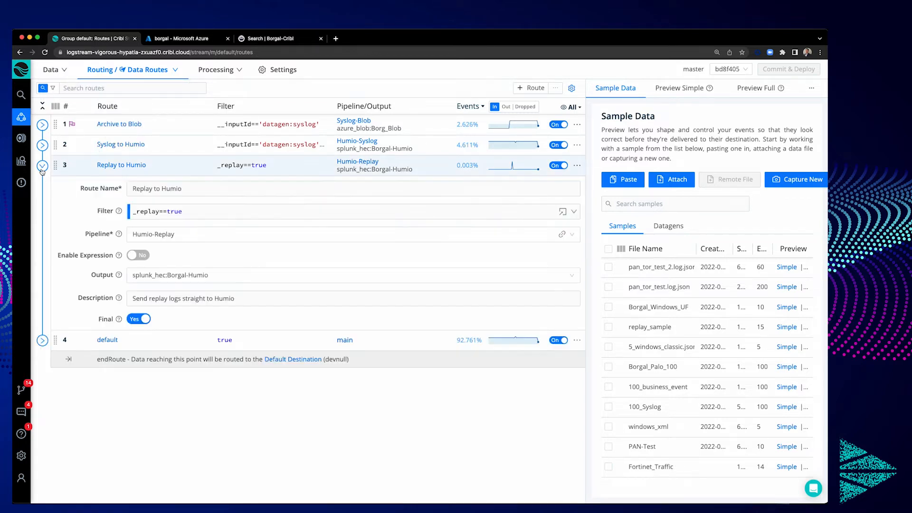
left_click(134, 214)
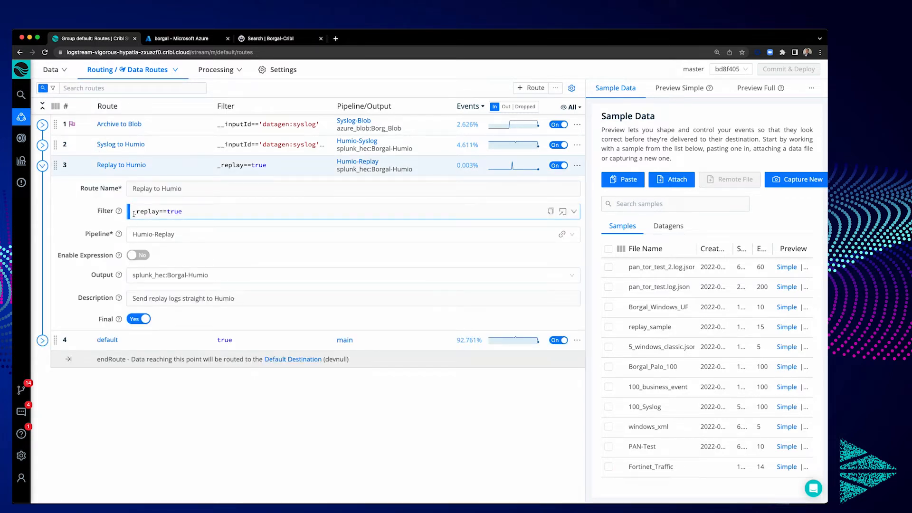
left_click(189, 213)
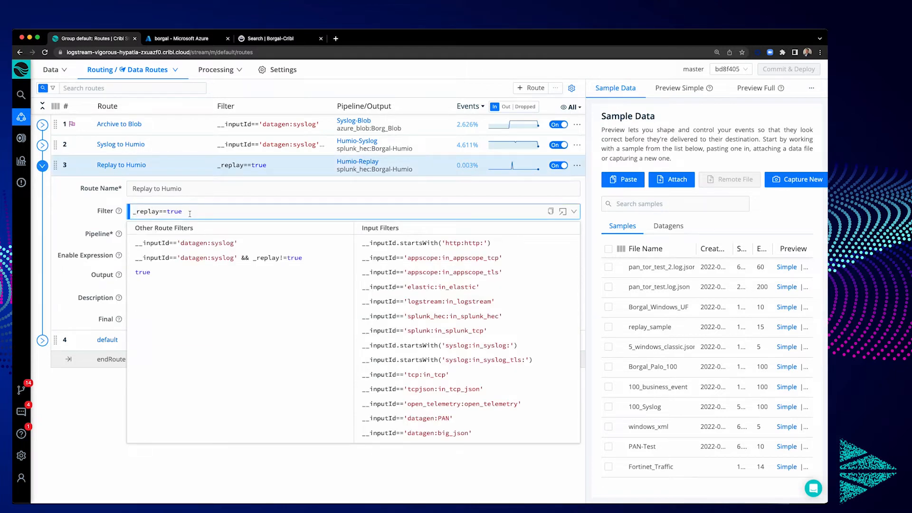
double_click(195, 213)
left_click(111, 226)
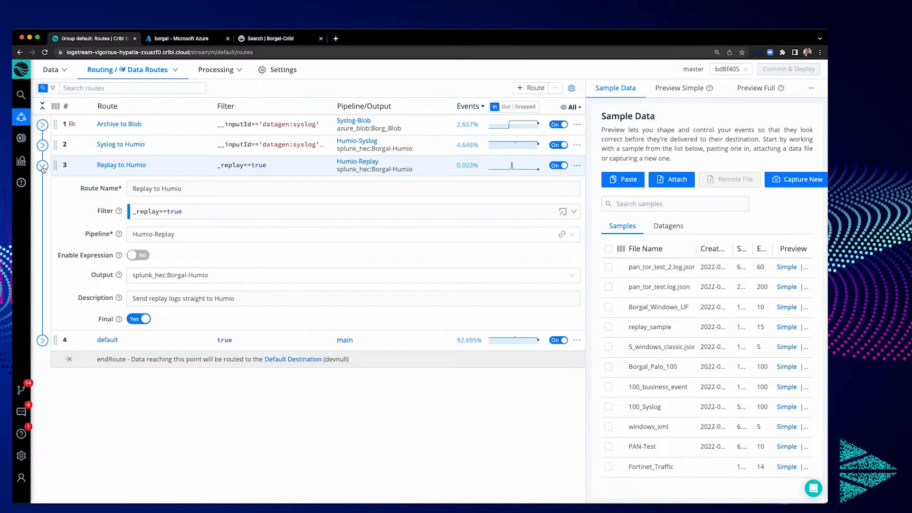
left_click(42, 166)
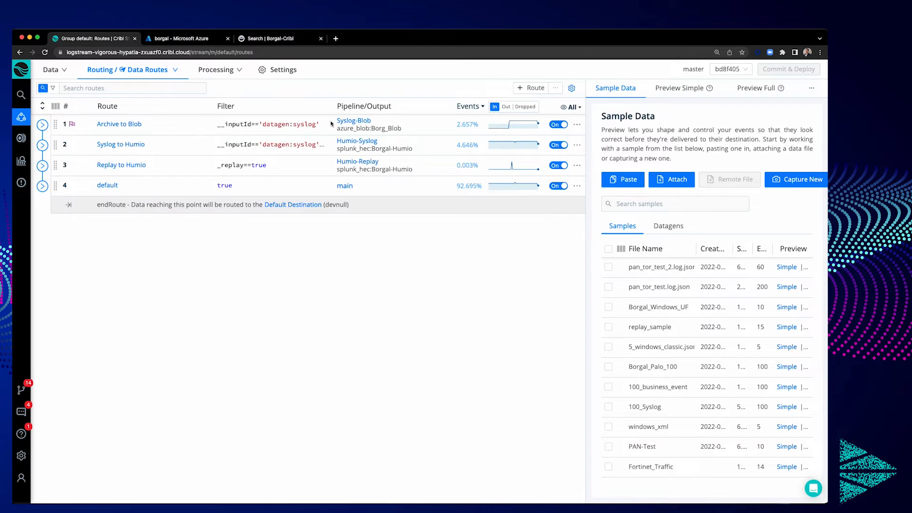
Open the Syslog-Blob pipeline, expand its Eval function, and preview the 100_Syslog sample's incoming and outgoing events.
left_click(348, 123)
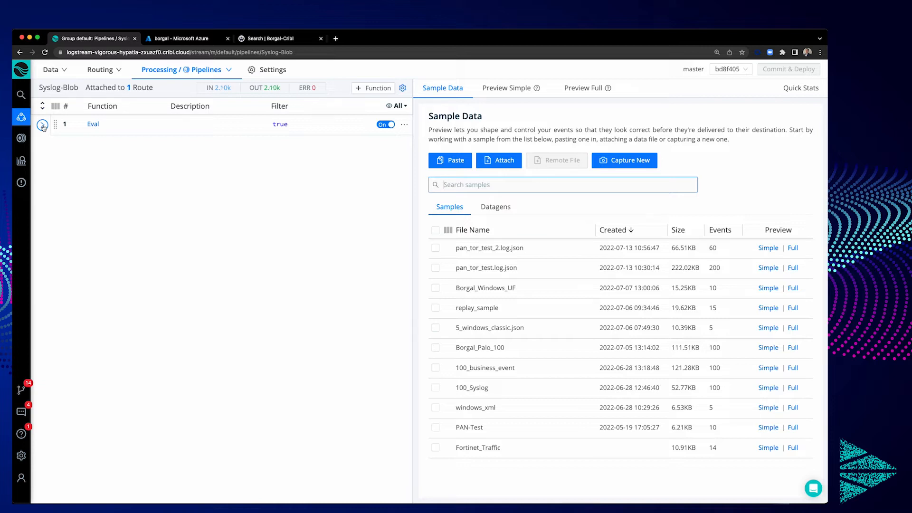
left_click(42, 125)
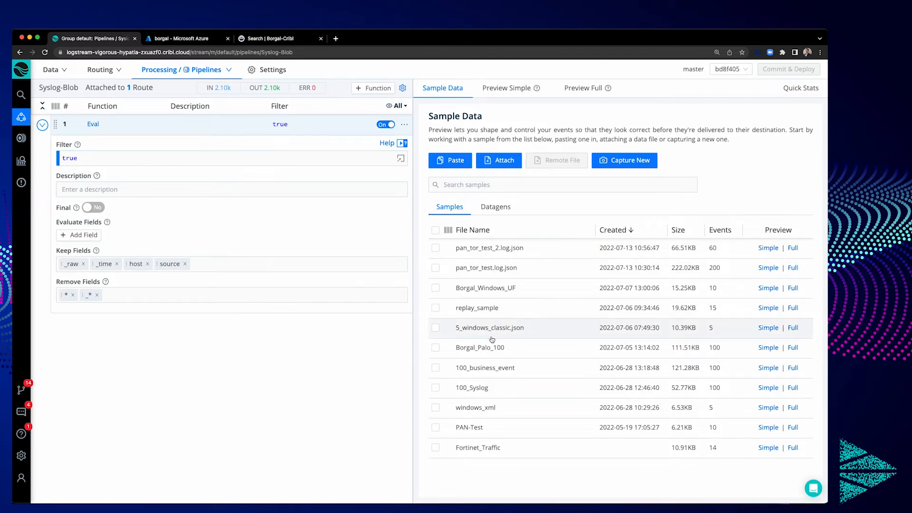
left_click(543, 380)
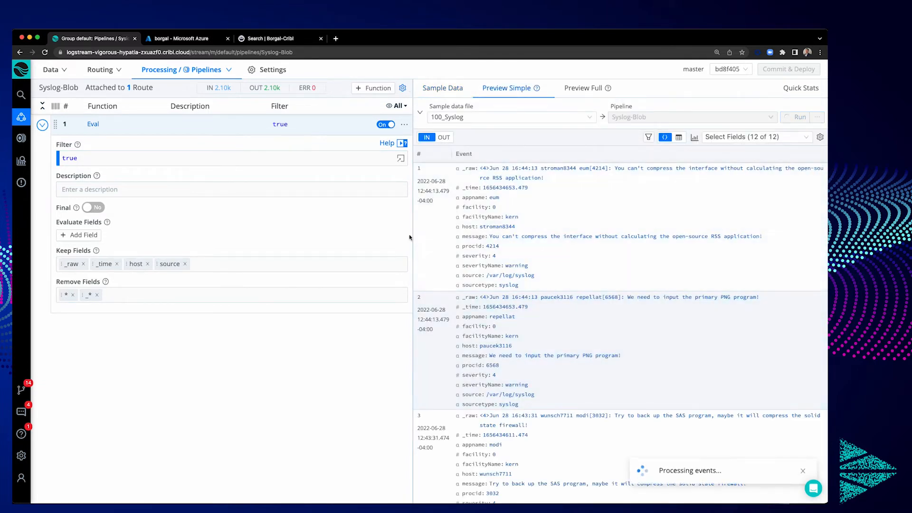
left_click_drag(413, 233, 364, 236)
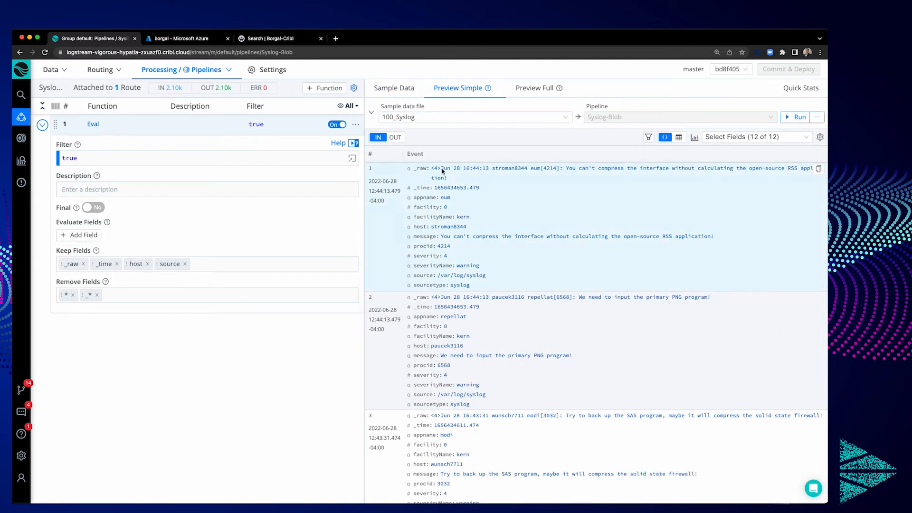
left_click(399, 137)
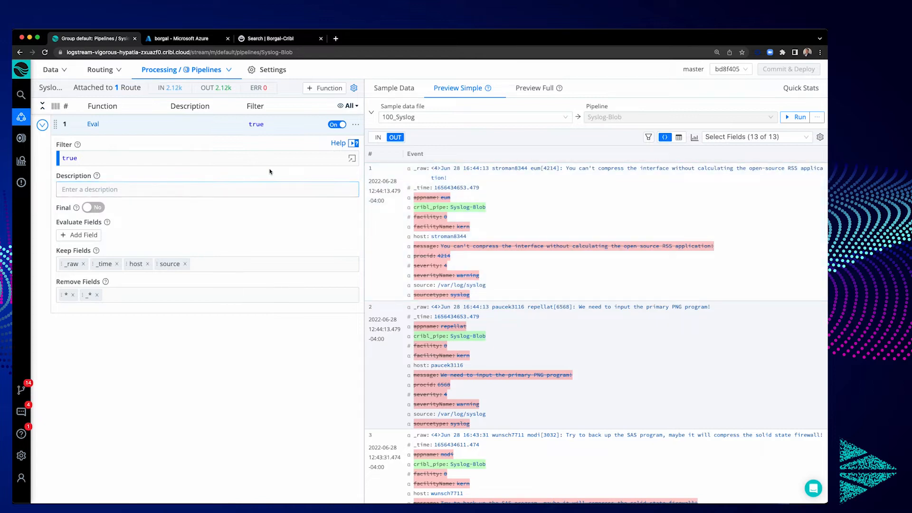
Open the Humio-Syslog pipeline from the data routes, expand Serialize, and inspect the first event's full _raw field in the 100_Syslog output preview.
mouse_move(118, 72)
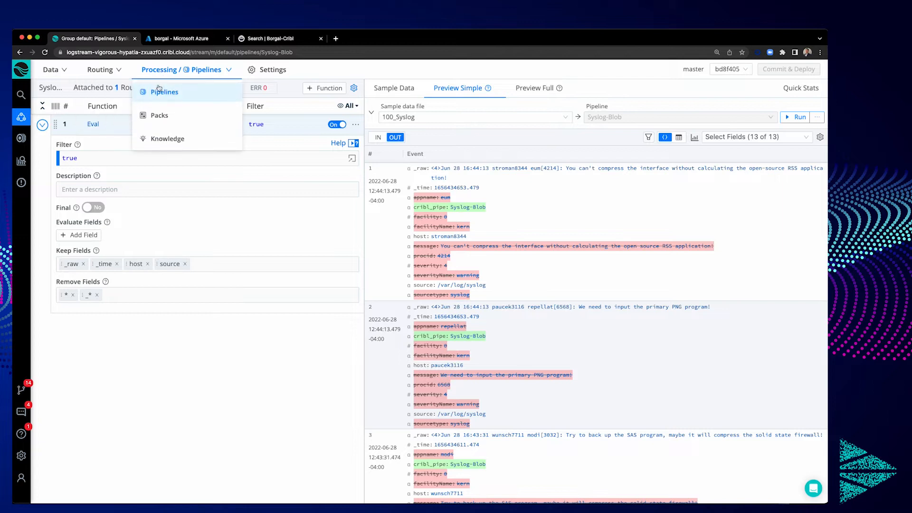
left_click(108, 91)
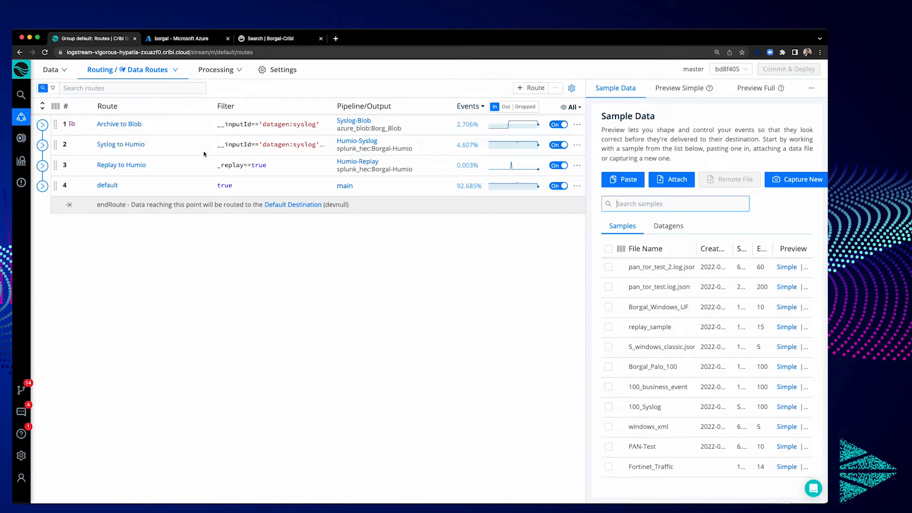
left_click(358, 143)
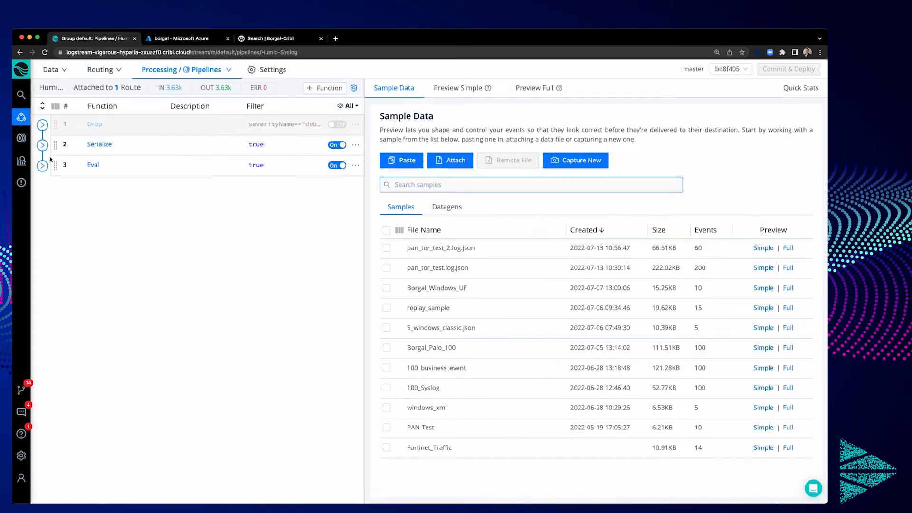
left_click(447, 389)
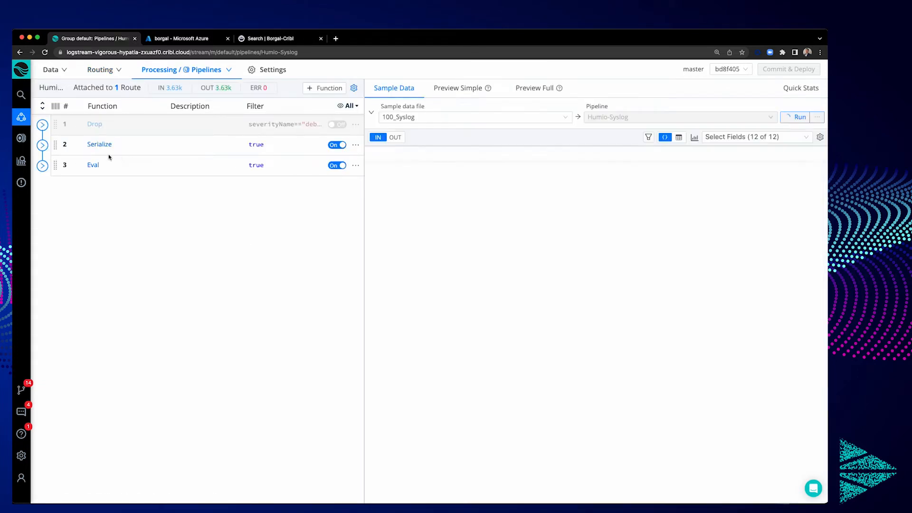
left_click(42, 145)
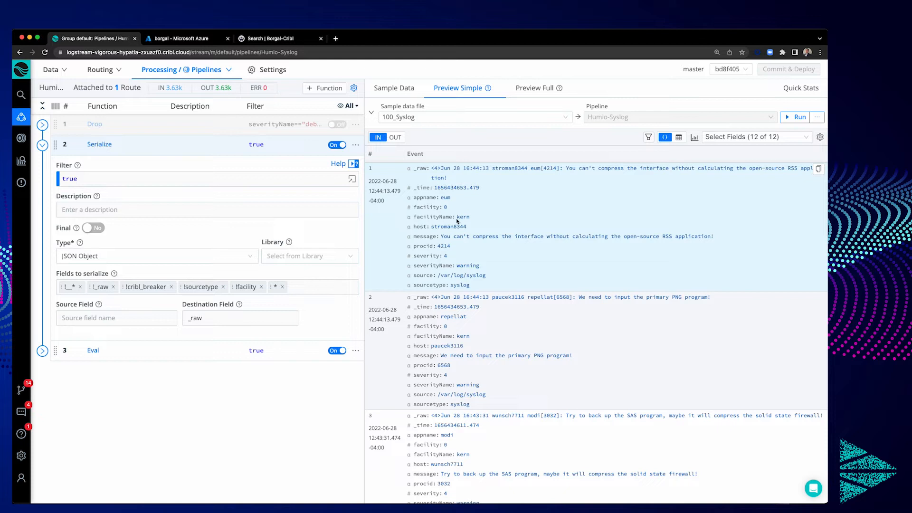
left_click(396, 138)
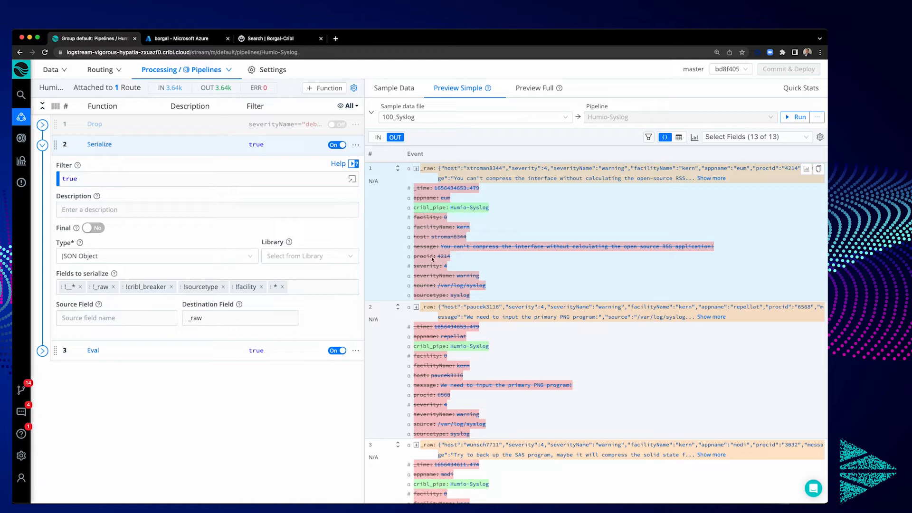
left_click_drag(438, 170, 707, 180)
left_click(716, 180)
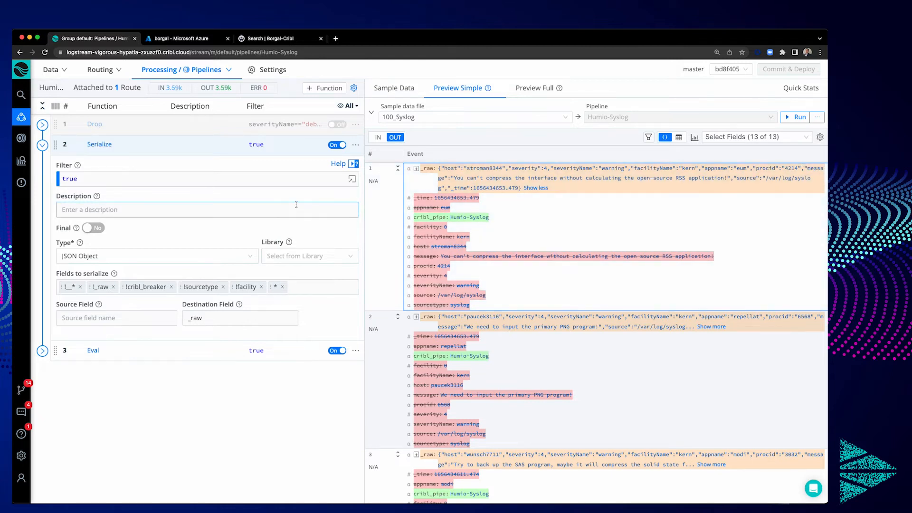
Expand the Humio-Syslog pipeline's Eval function, review its keep and remove fields, and return to the data routes.
left_click(42, 351)
scroll(49, 352, "down", 1)
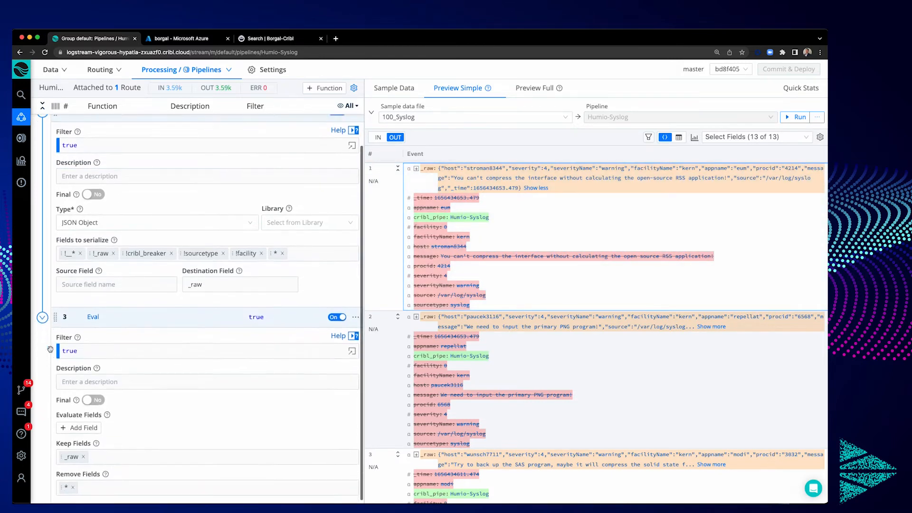
mouse_move(121, 71)
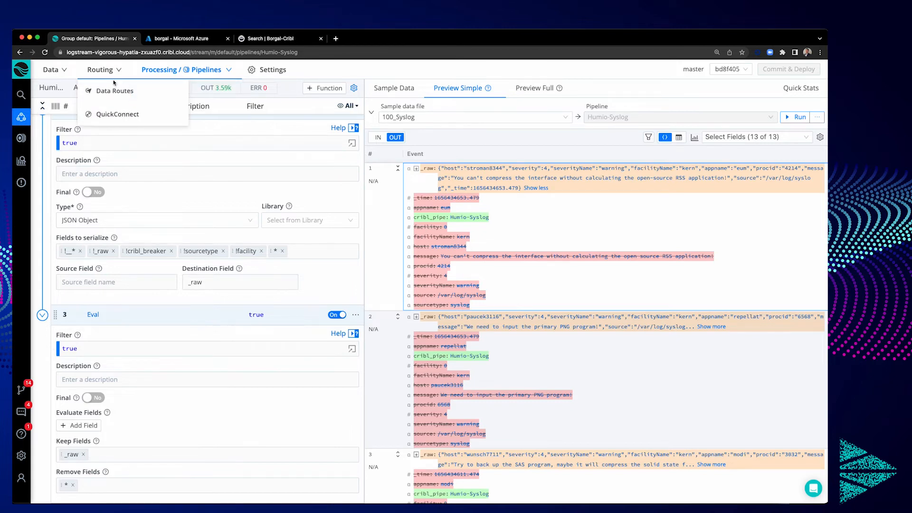
left_click(114, 91)
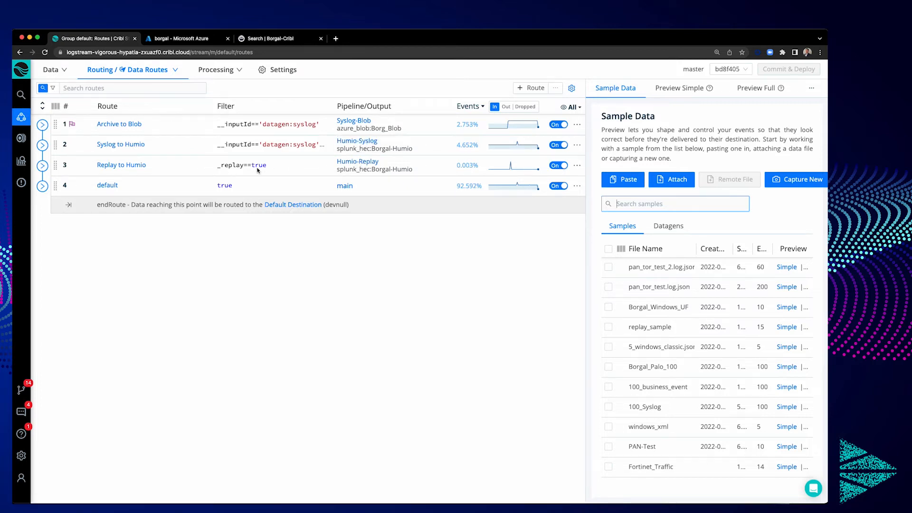
Open the Humio-Replay pipeline, expand Serialize, and inspect the first incoming replay_sample event's _raw and _replay fields in the preview.
left_click(360, 162)
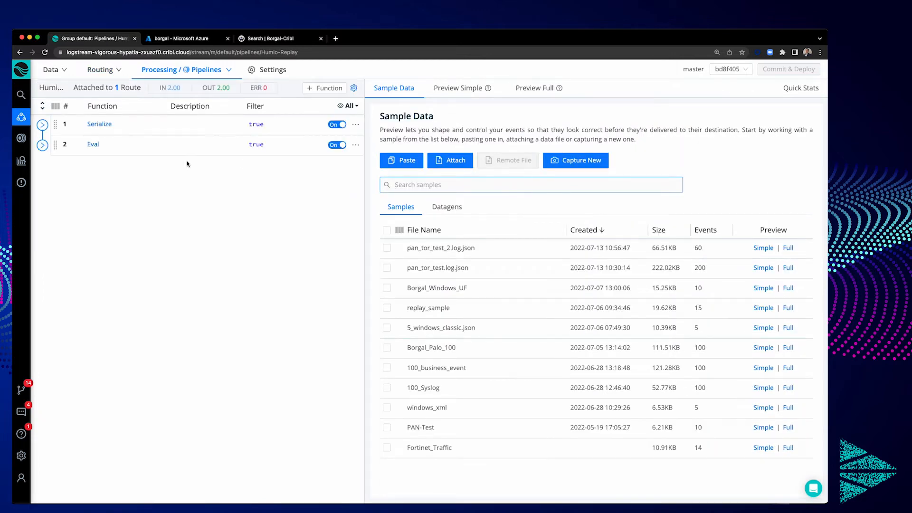
left_click(42, 126)
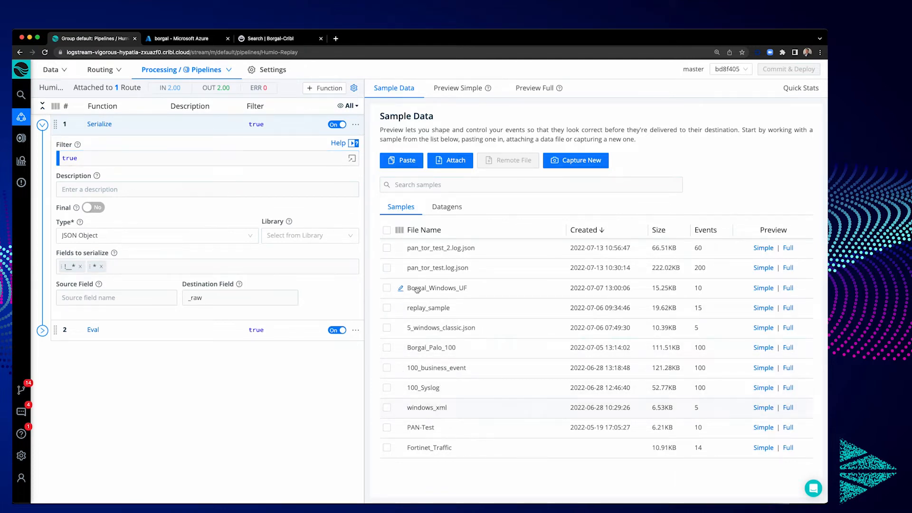
left_click(433, 309)
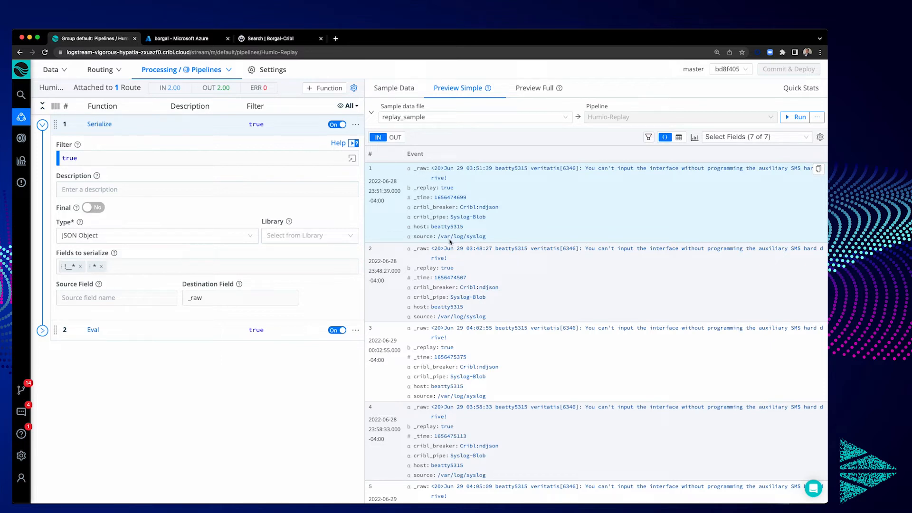
triple_click(432, 170)
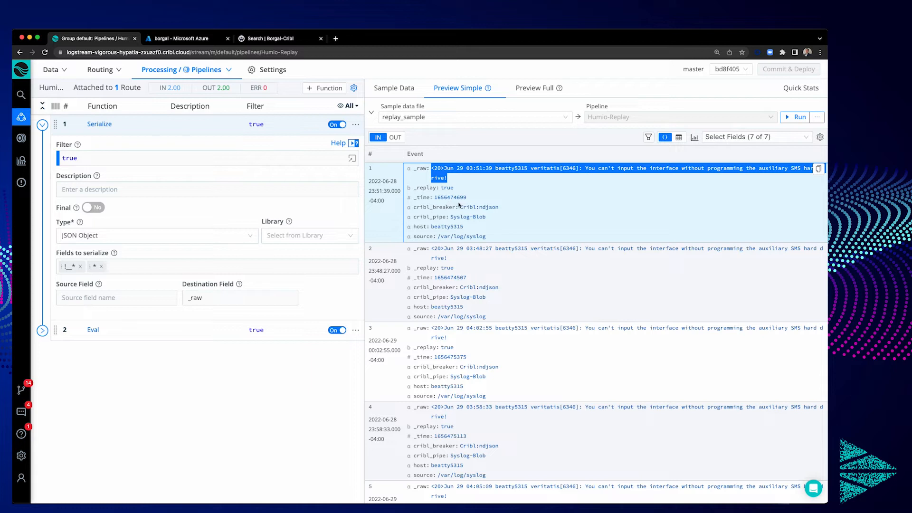
left_click_drag(415, 191, 455, 194)
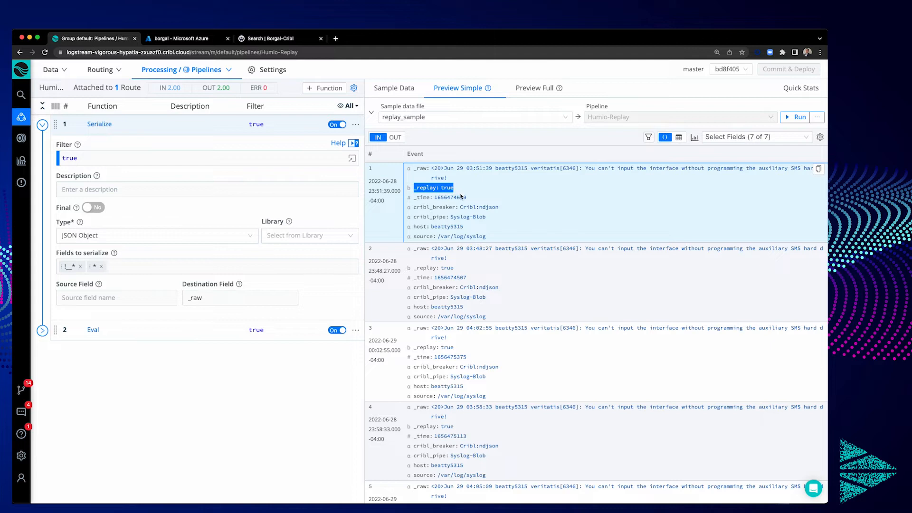
Compare the first replay_sample event's full outgoing _raw field with its incoming _raw, and return to the data routes.
left_click(395, 137)
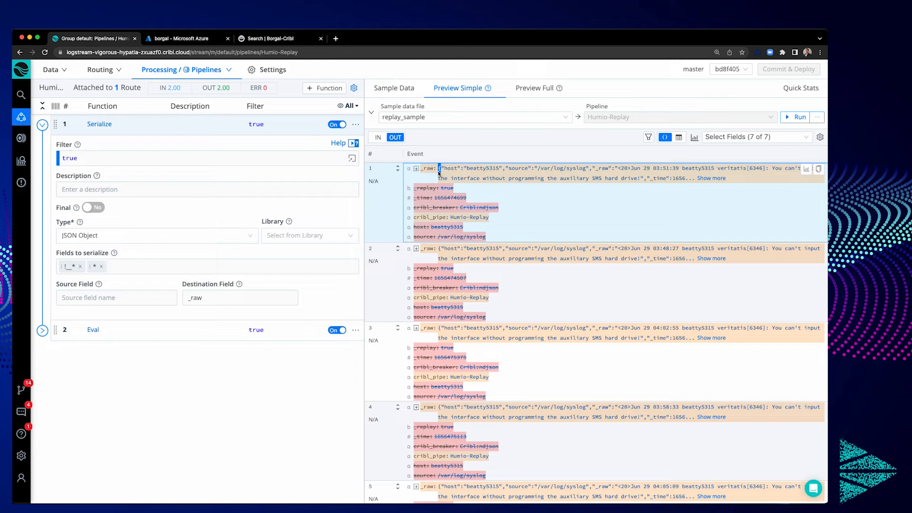
left_click(711, 179)
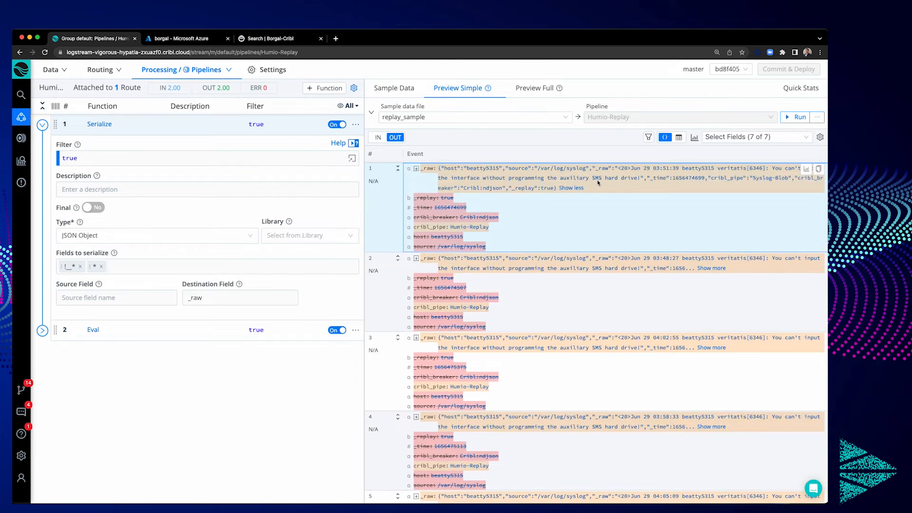
left_click_drag(595, 170, 610, 172)
left_click(378, 138)
left_click_drag(432, 170, 447, 182)
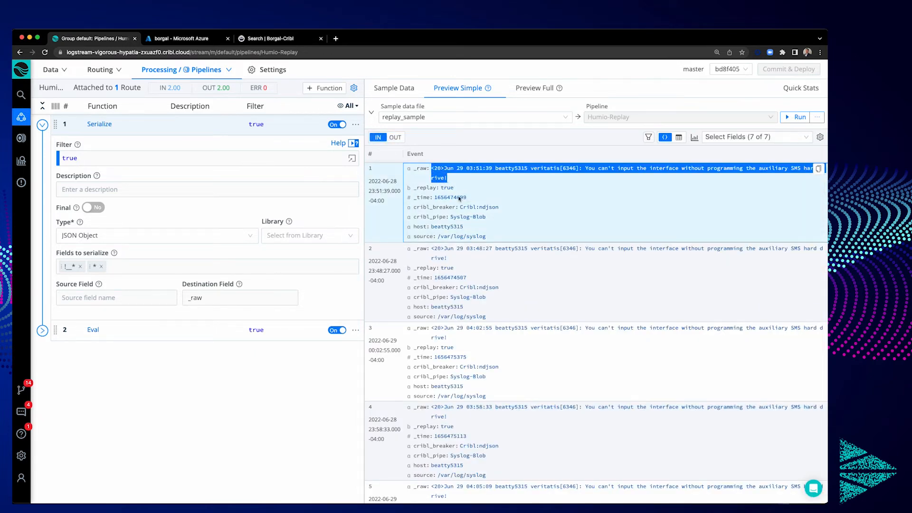
left_click(394, 138)
left_click_drag(593, 169, 613, 171)
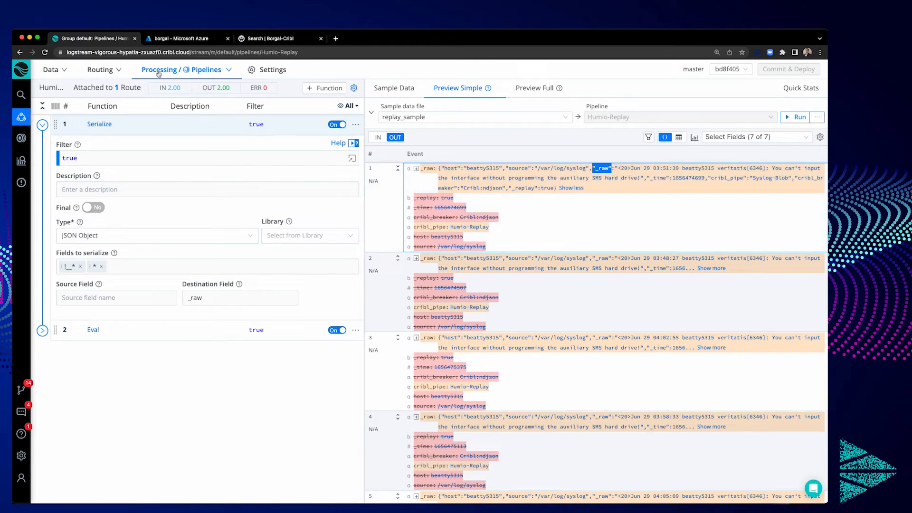
mouse_move(109, 71)
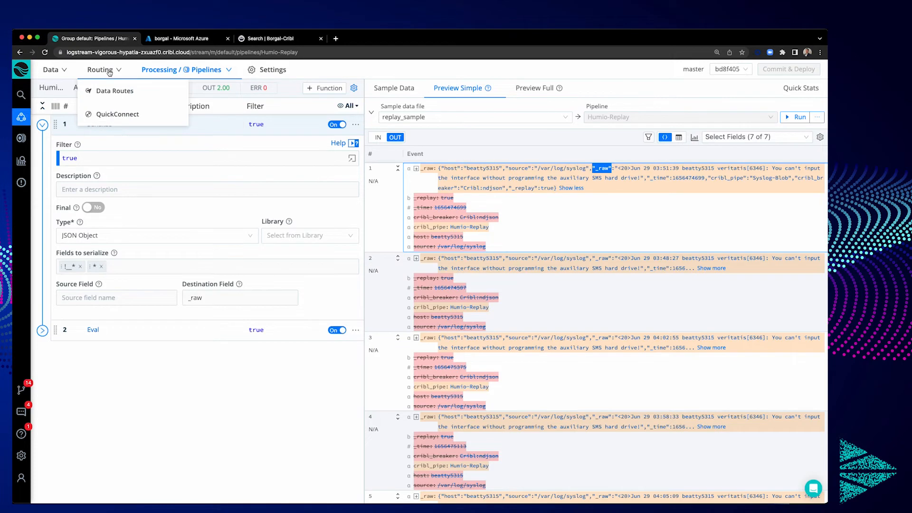
left_click(118, 94)
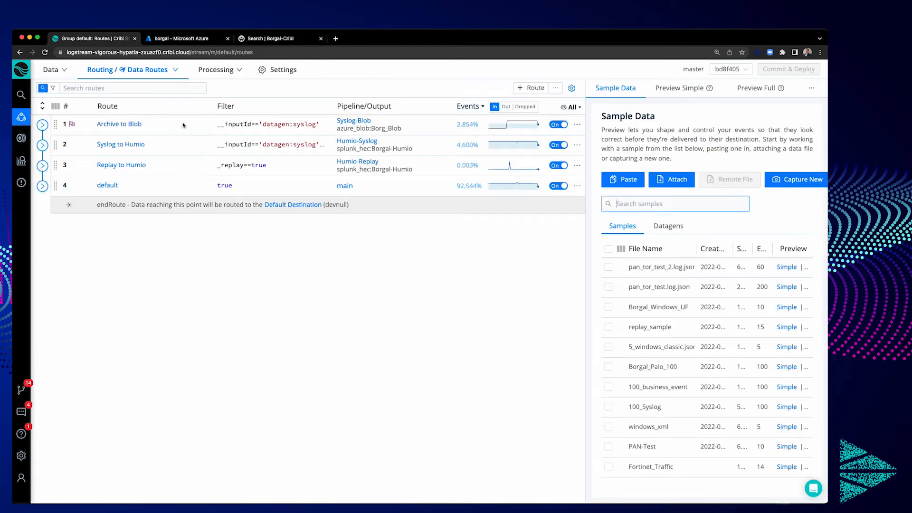
left_click(240, 39)
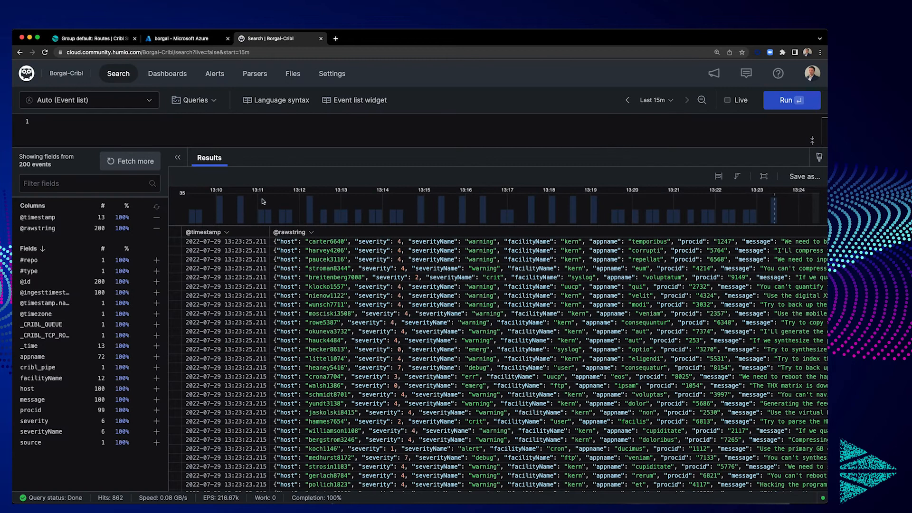
left_click(786, 99)
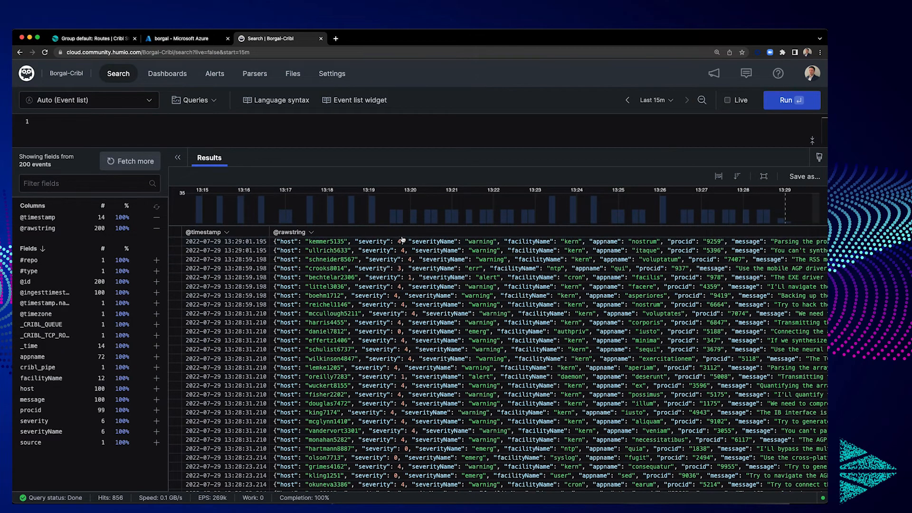
scroll(424, 259, "right", 3)
scroll(425, 259, "left", 3)
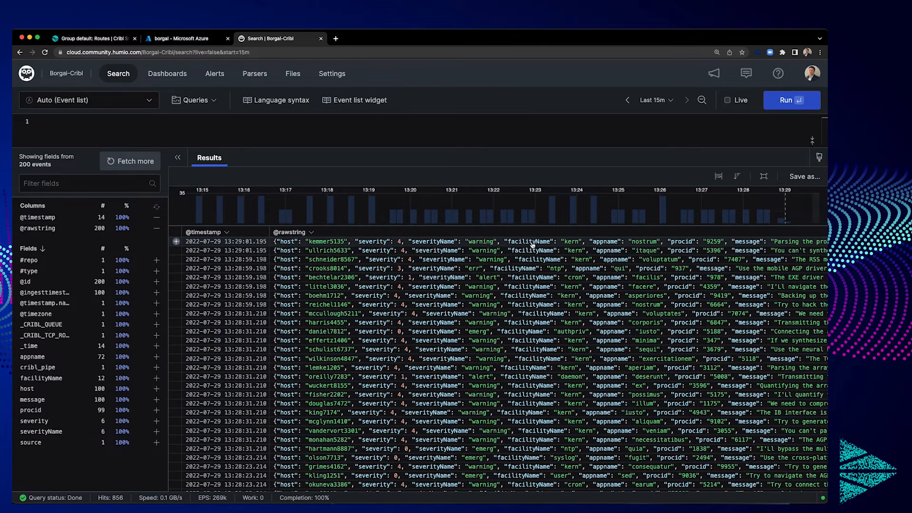
scroll(581, 244, "right", 5)
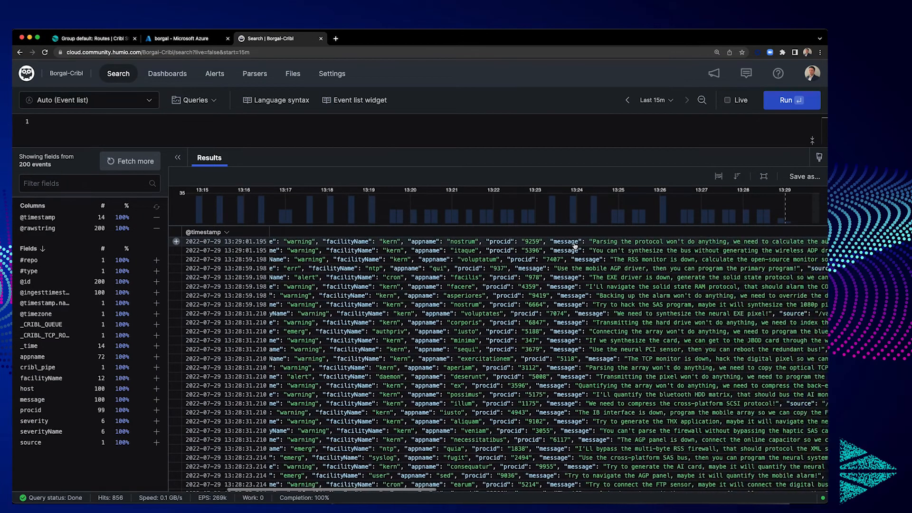
scroll(550, 247, "right", 10)
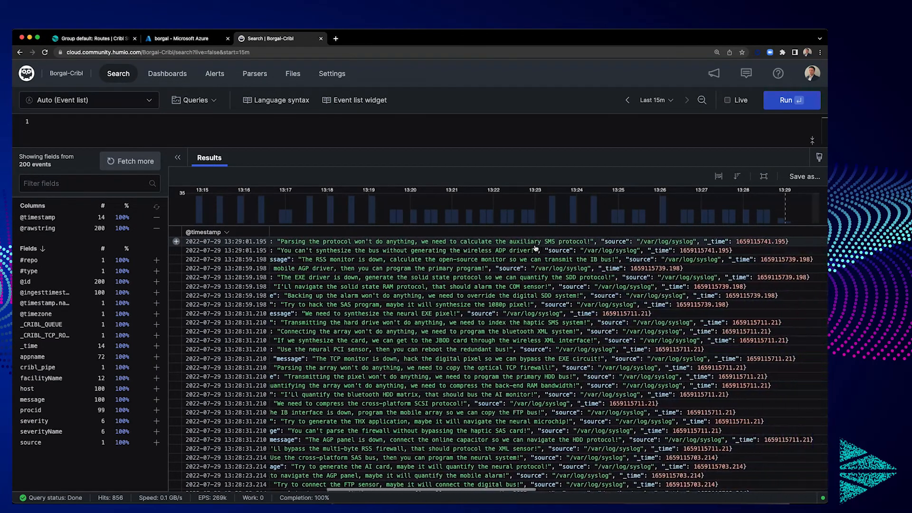
scroll(481, 252, "left", 8)
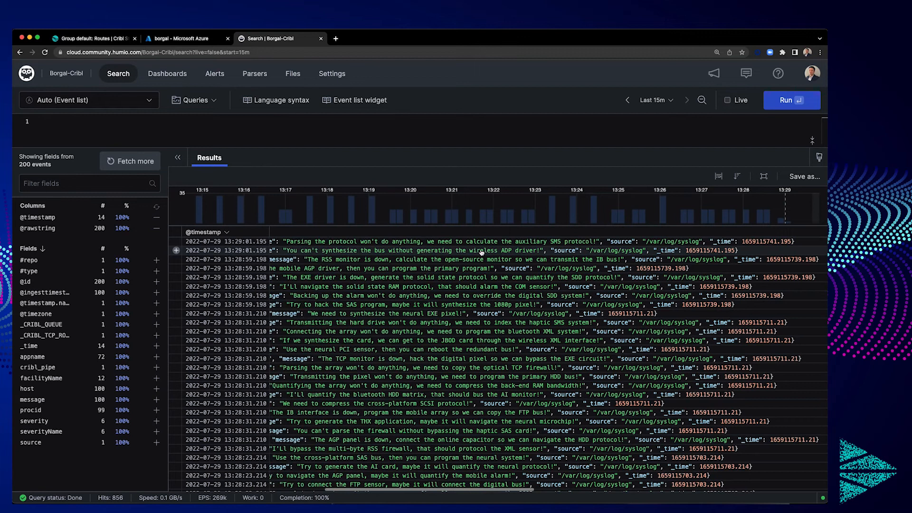
scroll(481, 252, "left", 6)
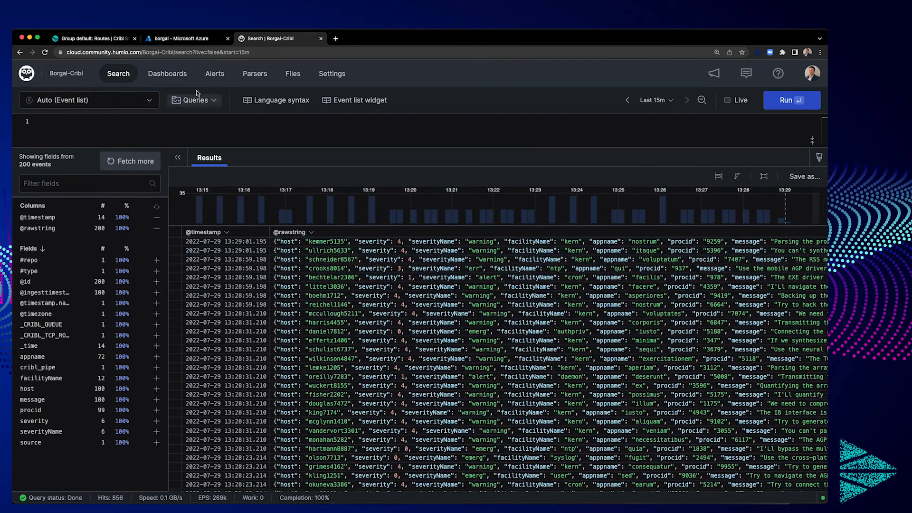
Switch to the Azure storage browser, open demo/2022/07/29 in the cribl container, and look through its host folders.
left_click(176, 39)
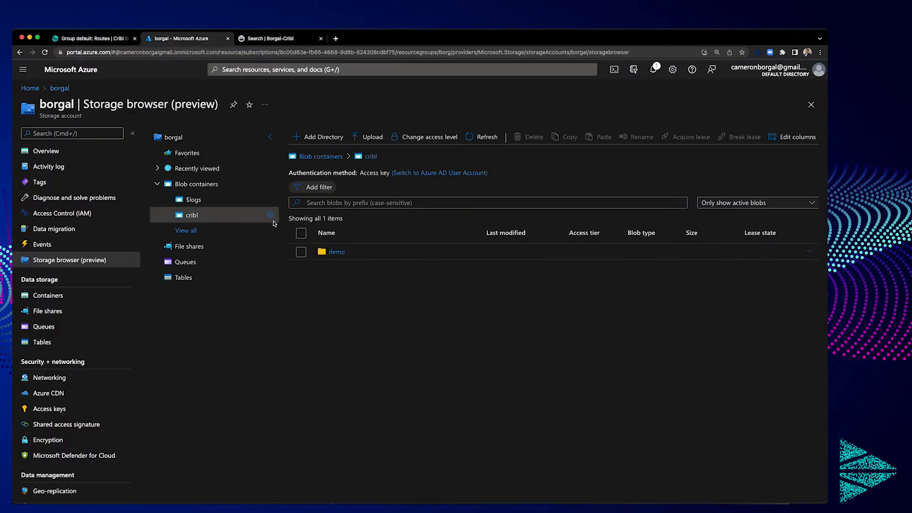
left_click(336, 255)
left_click(333, 252)
left_click(333, 269)
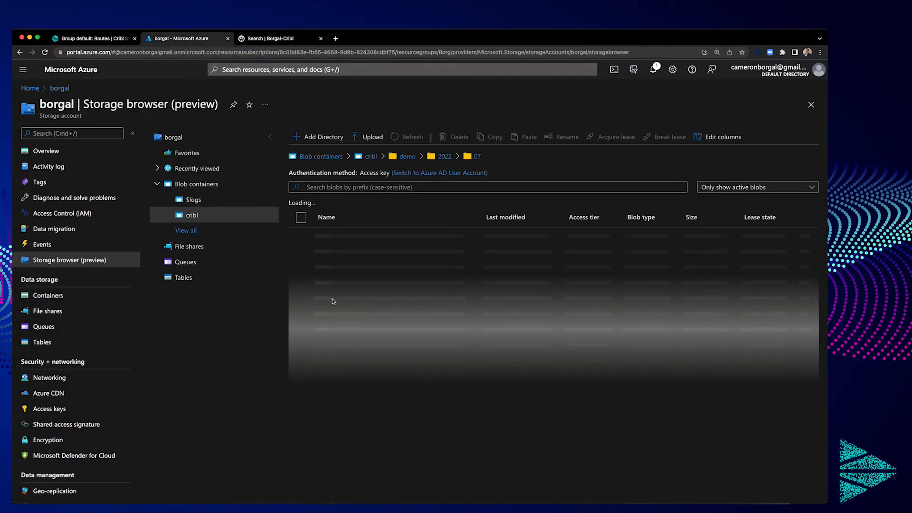
left_click(332, 318)
scroll(356, 305, "down", 1)
scroll(357, 304, "down", 5)
scroll(357, 304, "up", 7)
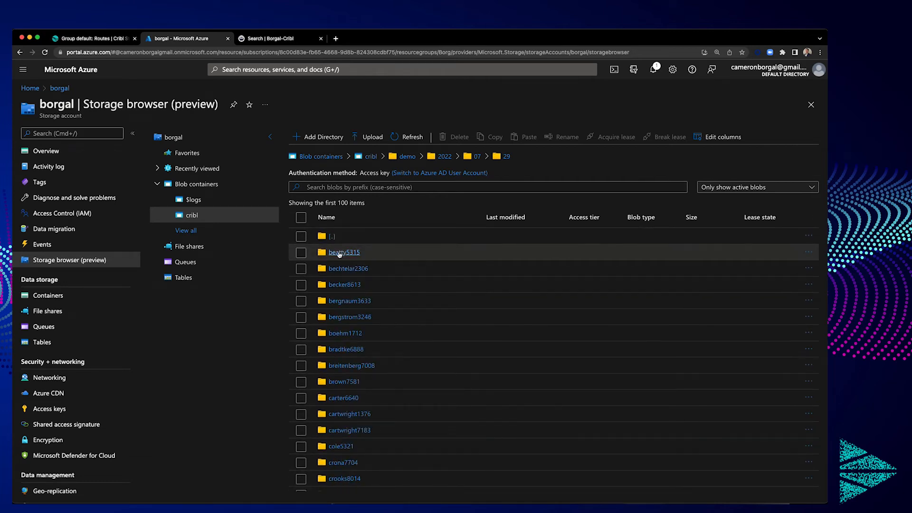
Copy the folder name beatty5315 and run the query host=beatty5315 in Humio.
left_click_drag(363, 253, 331, 257)
key("super+c")
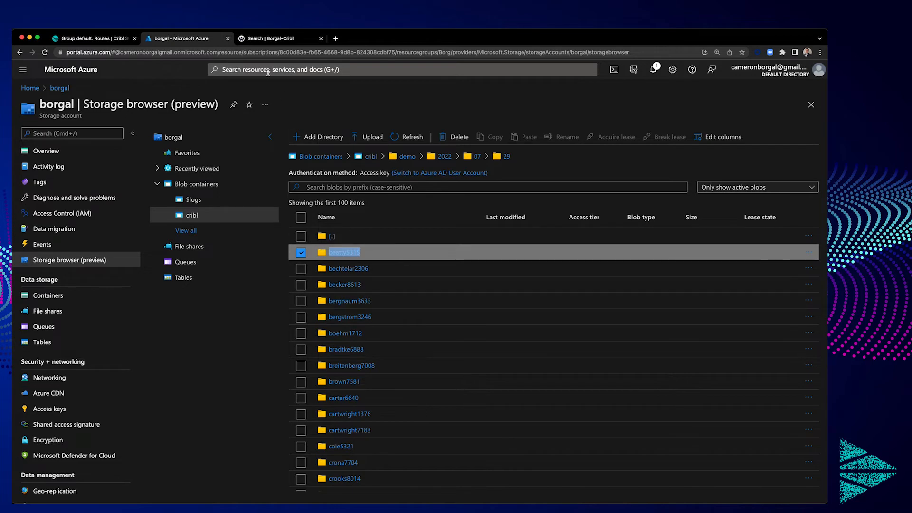
left_click(268, 39)
type("host=")
key("super+v")
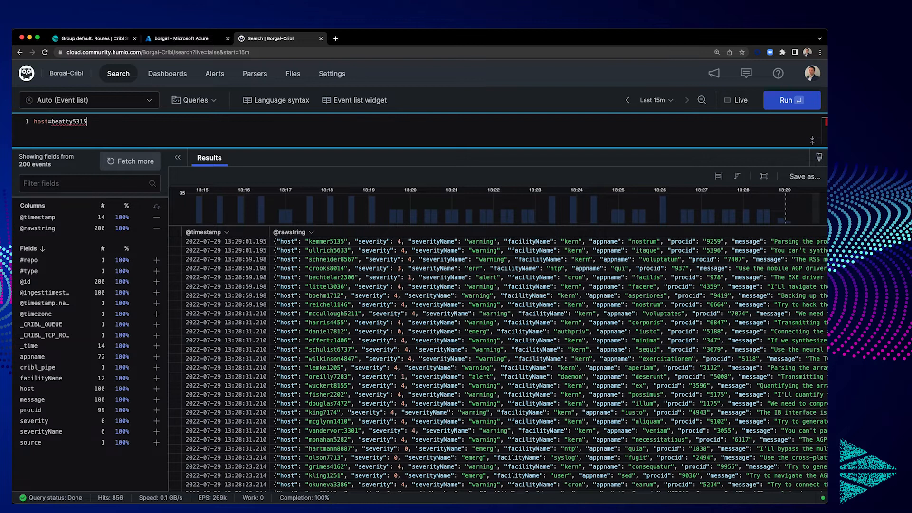
key("Return")
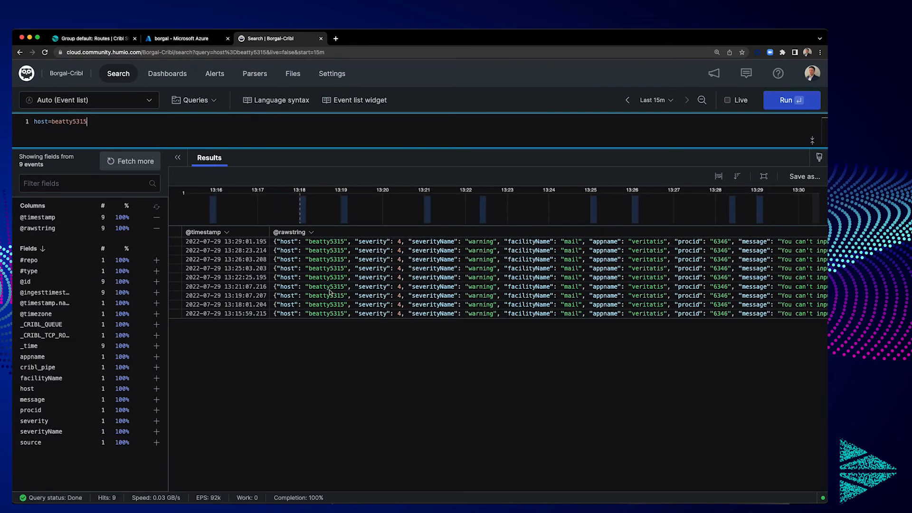
scroll(617, 311, "right", 5)
scroll(621, 314, "right", 10)
scroll(484, 304, "left", 15)
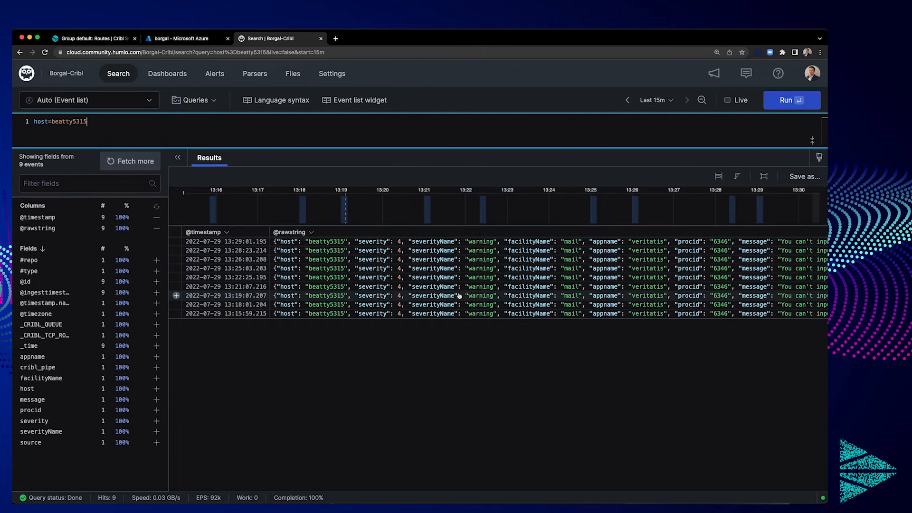
scroll(475, 285, "right", 10)
scroll(602, 276, "right", 16)
scroll(610, 310, "left", 20)
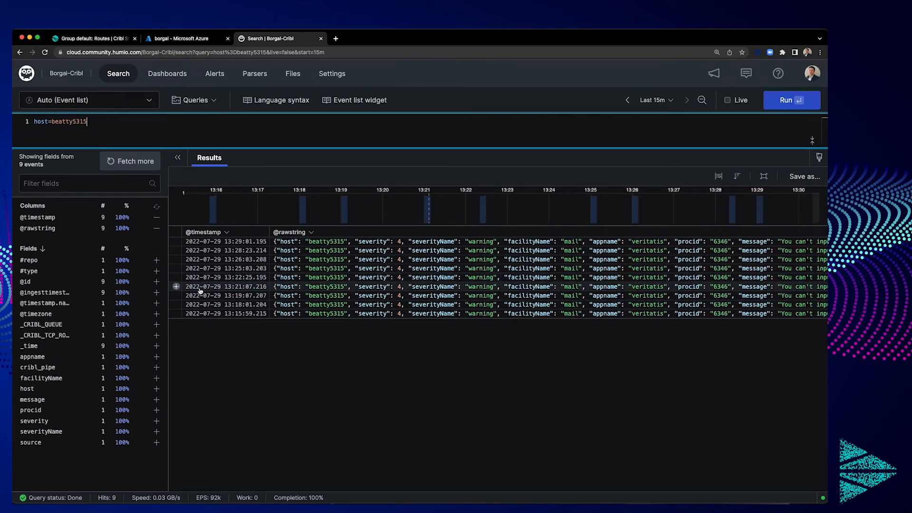
left_click(184, 41)
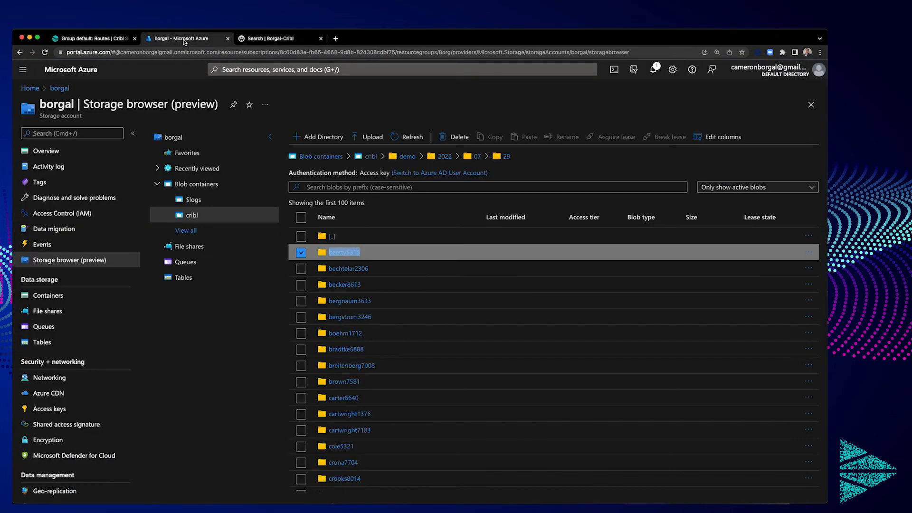
left_click(267, 41)
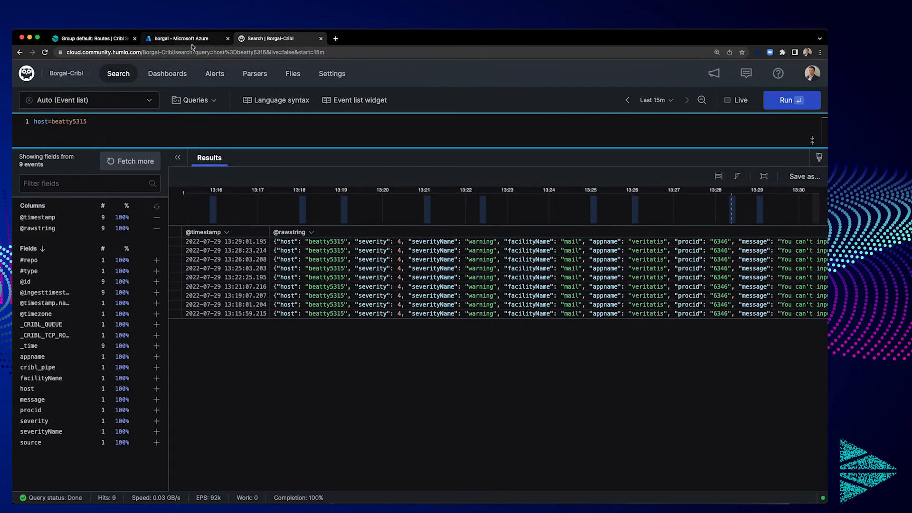
Switch to Cribl Stream and open the Azure Blob collectors among the data sources.
left_click(105, 39)
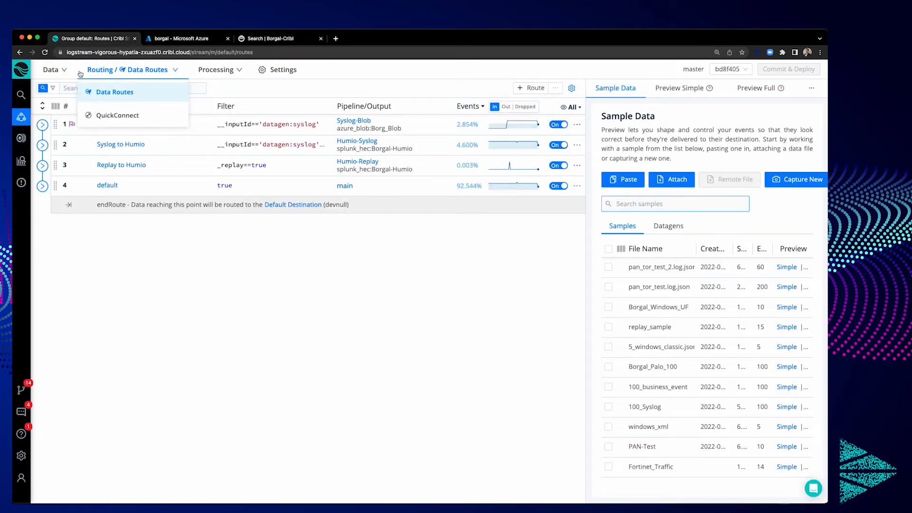
mouse_move(52, 70)
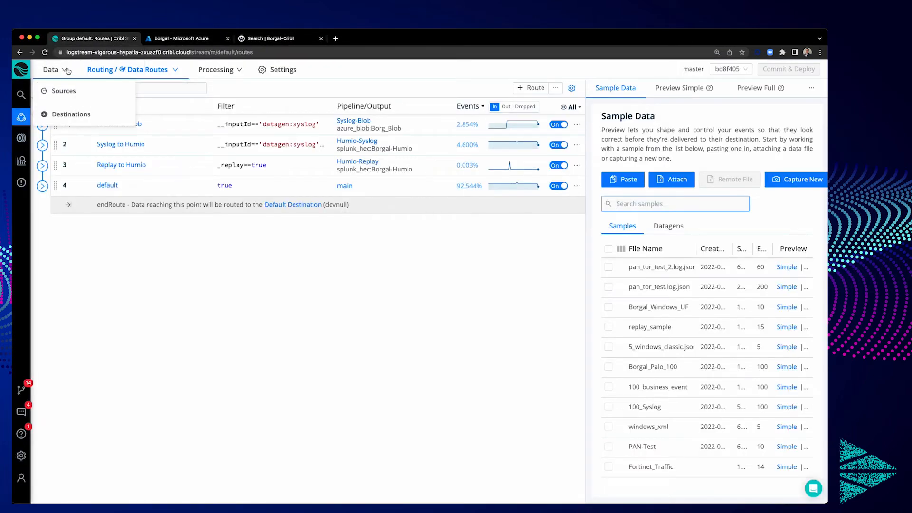
left_click(57, 93)
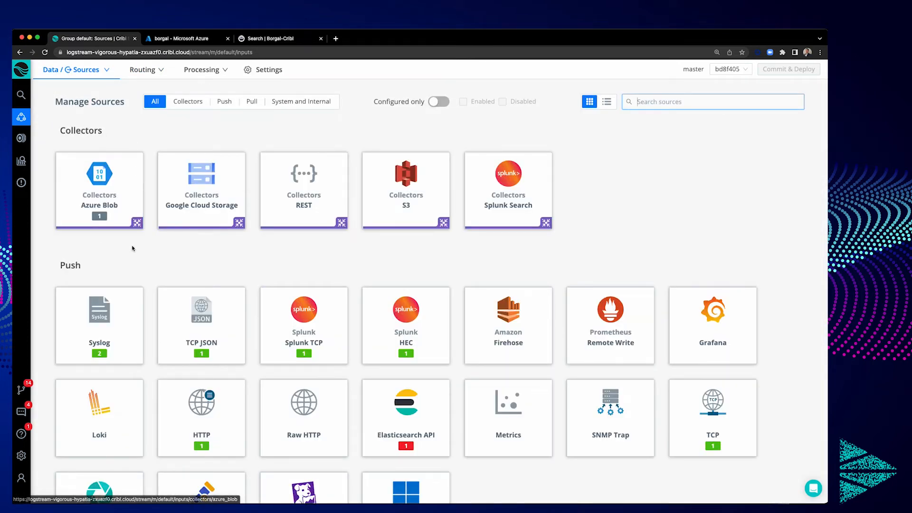
left_click(101, 193)
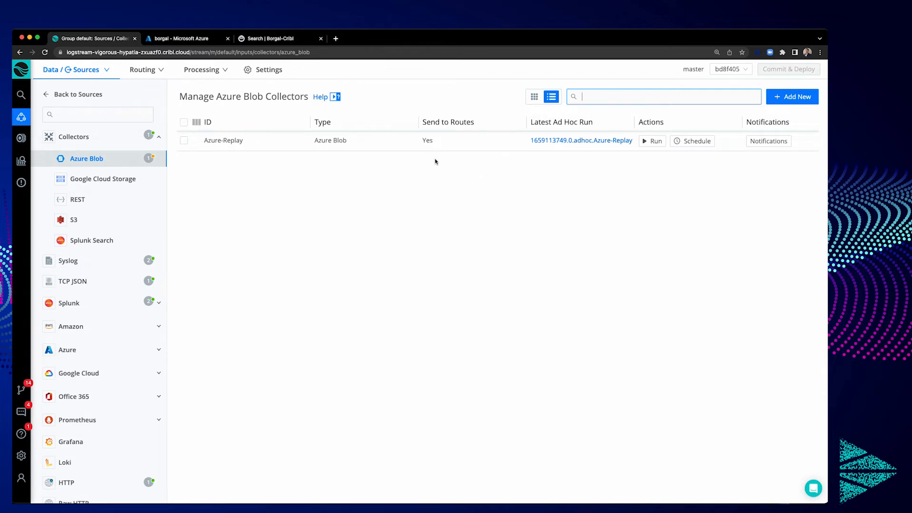
Open the Azure-Replay collector and examine its auto-populate choices, container, authentication and path expression, and close it without changes.
left_click(347, 149)
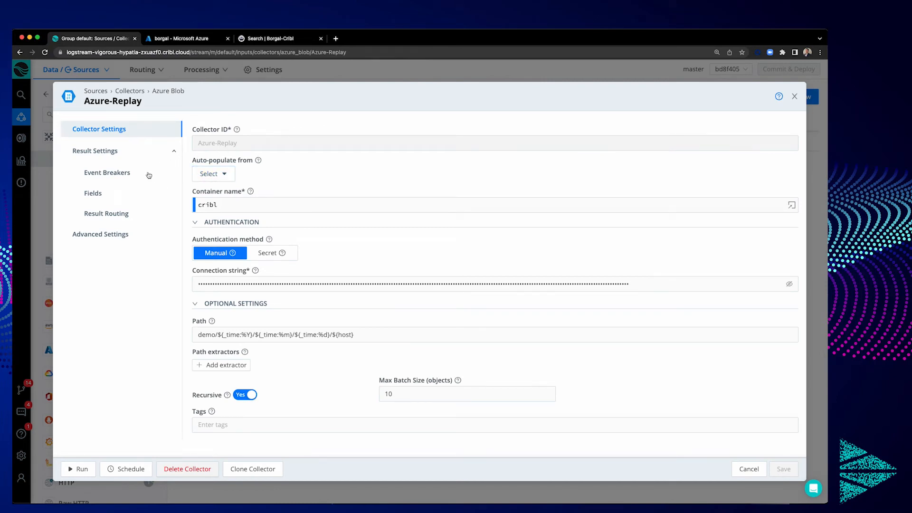
left_click(219, 175)
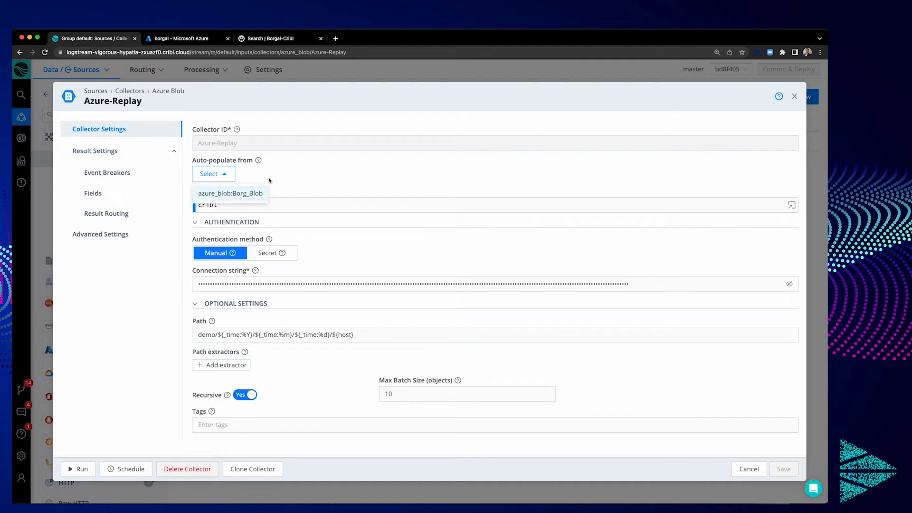
left_click(284, 179)
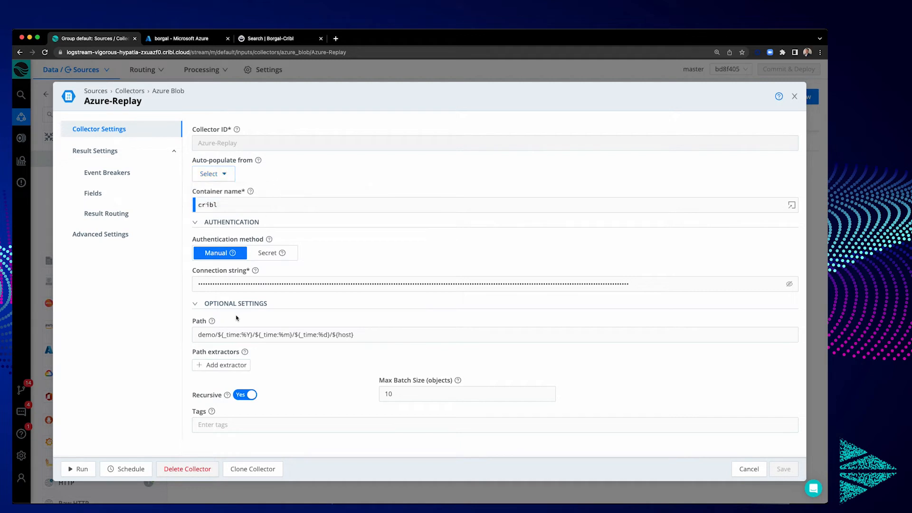
left_click_drag(198, 335, 250, 338)
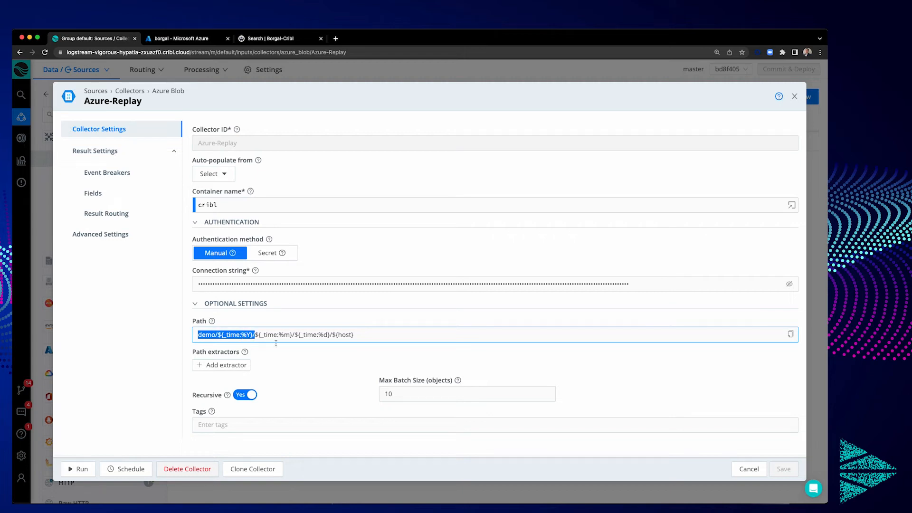
left_click(358, 346)
left_click_drag(198, 335, 213, 335)
left_click_drag(217, 335, 252, 336)
left_click(140, 276)
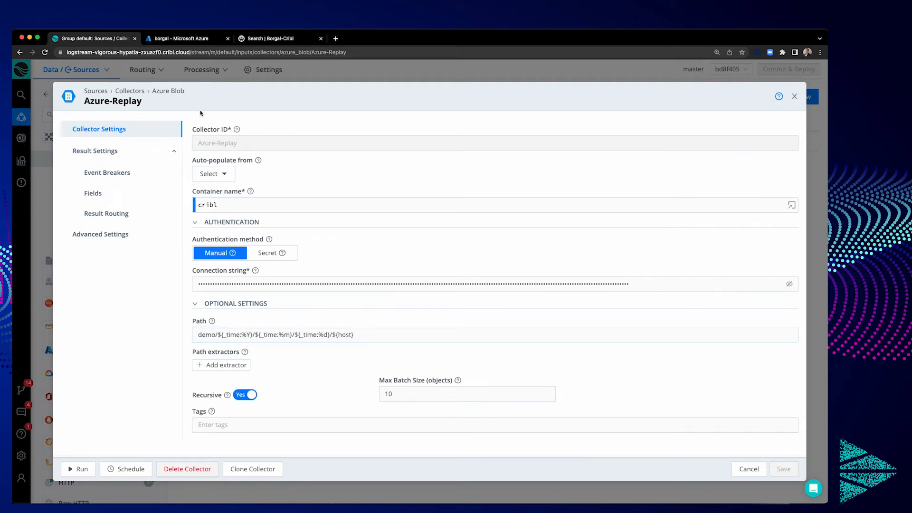
left_click(795, 97)
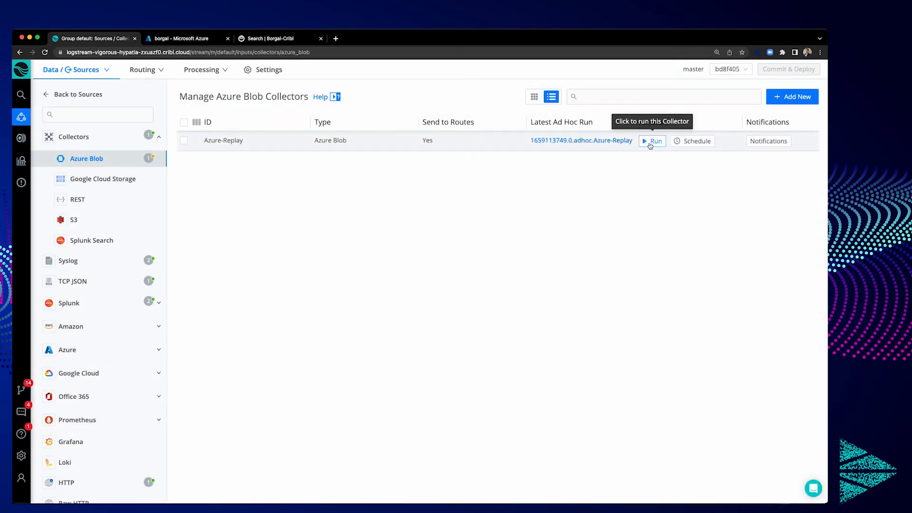
Run the Azure-Replay collector in Preview mode, look through the captured events, stop the capture and close the preview.
left_click(653, 143)
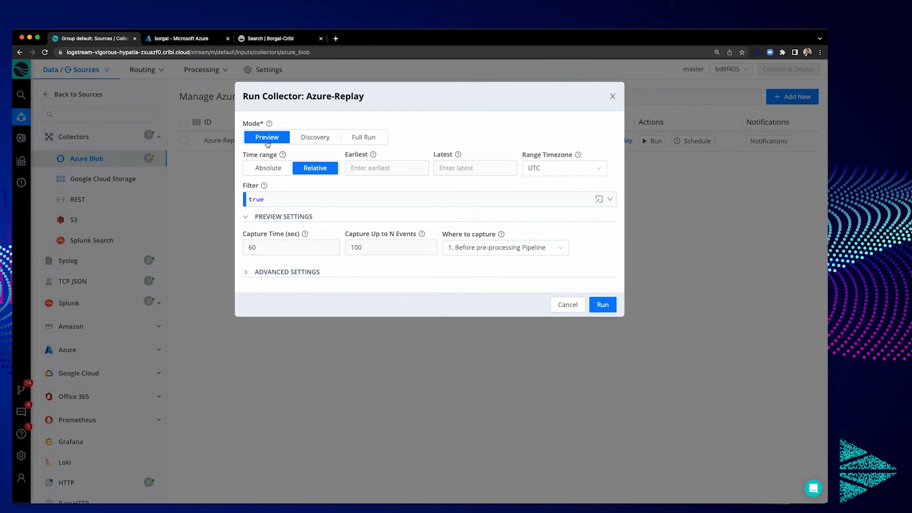
mouse_move(269, 125)
left_click(600, 307)
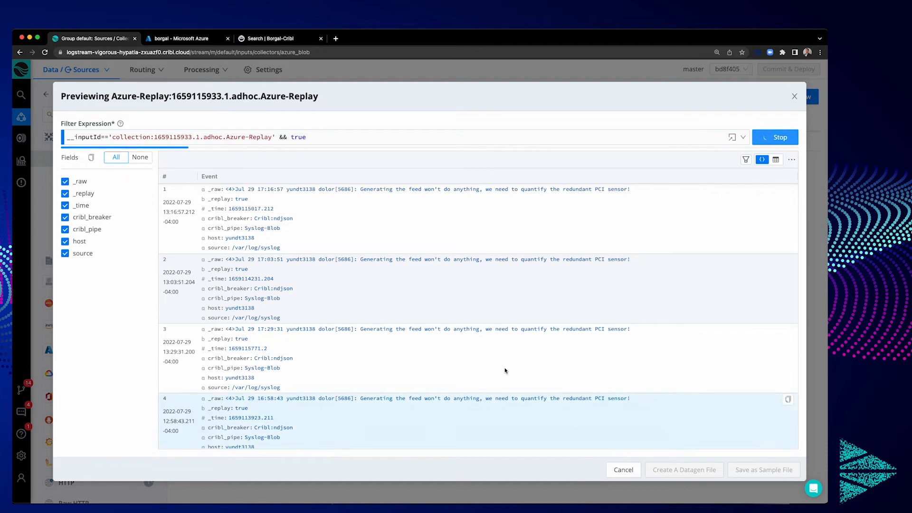
scroll(397, 278, "down", 2)
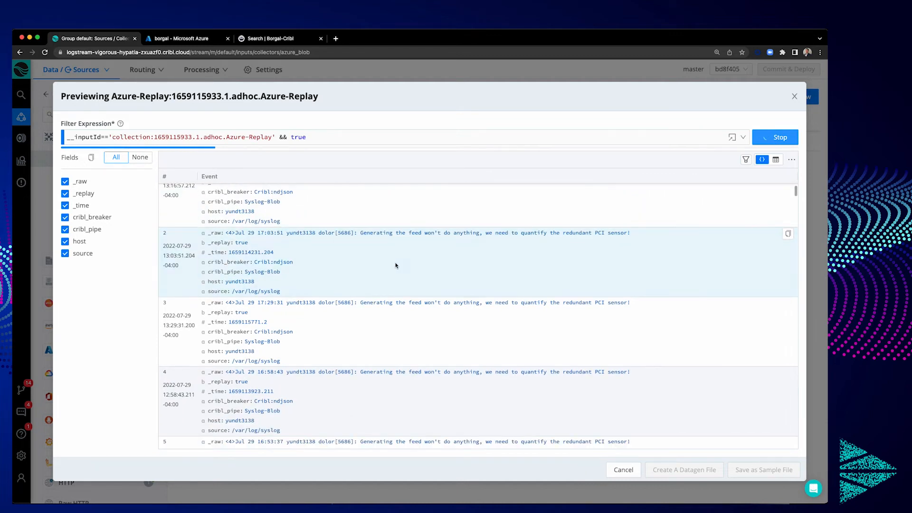
left_click(765, 139)
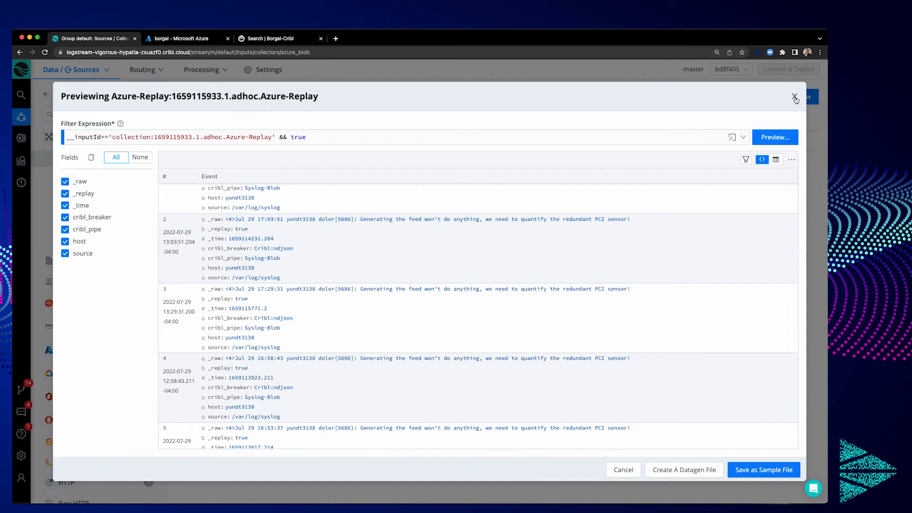
left_click(795, 98)
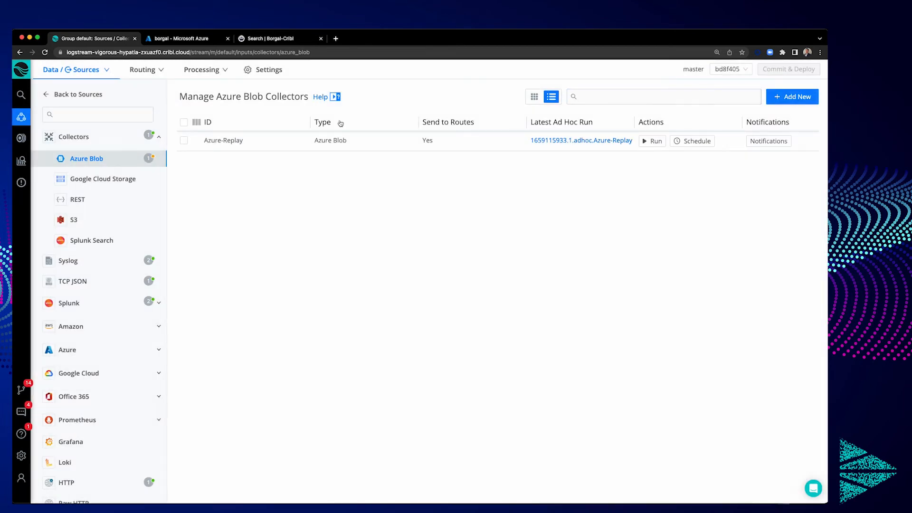
Run the Azure-Replay collector in Discovery mode and review the job's discovered files and statistics.
left_click(650, 141)
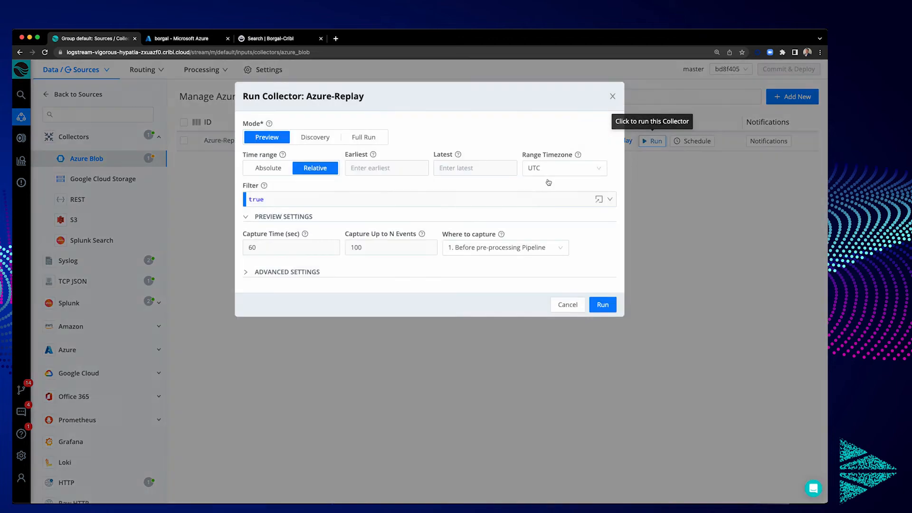
left_click(317, 138)
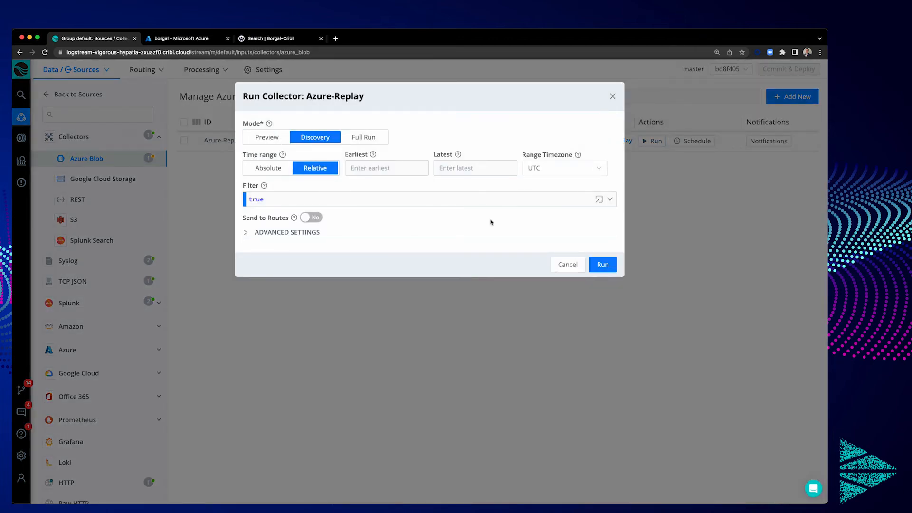
left_click(598, 263)
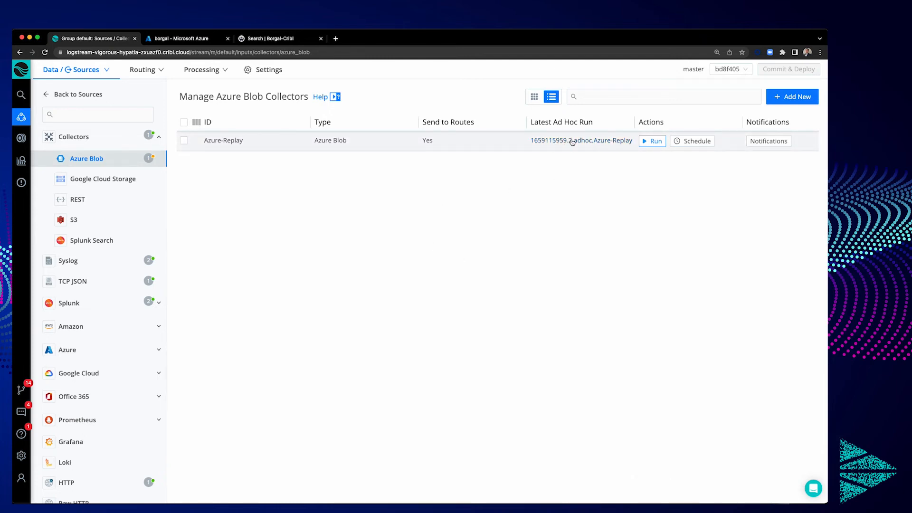
left_click(573, 141)
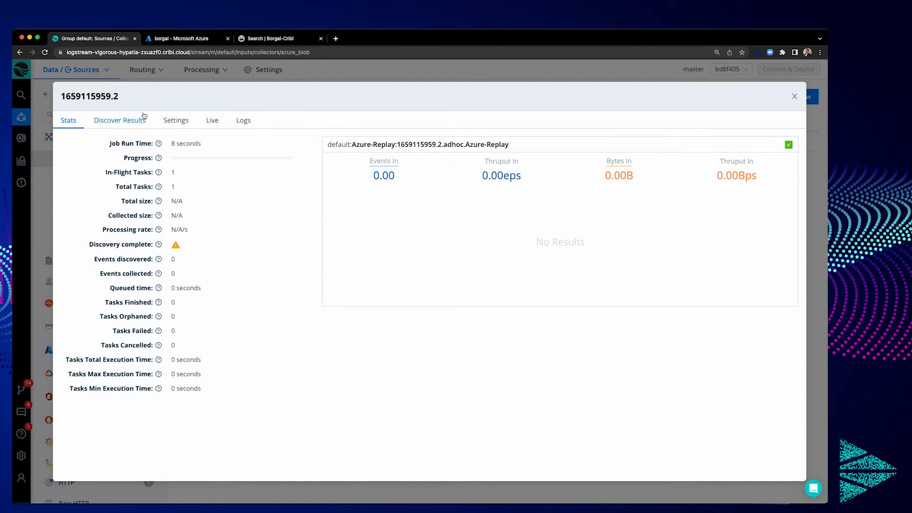
left_click(108, 124)
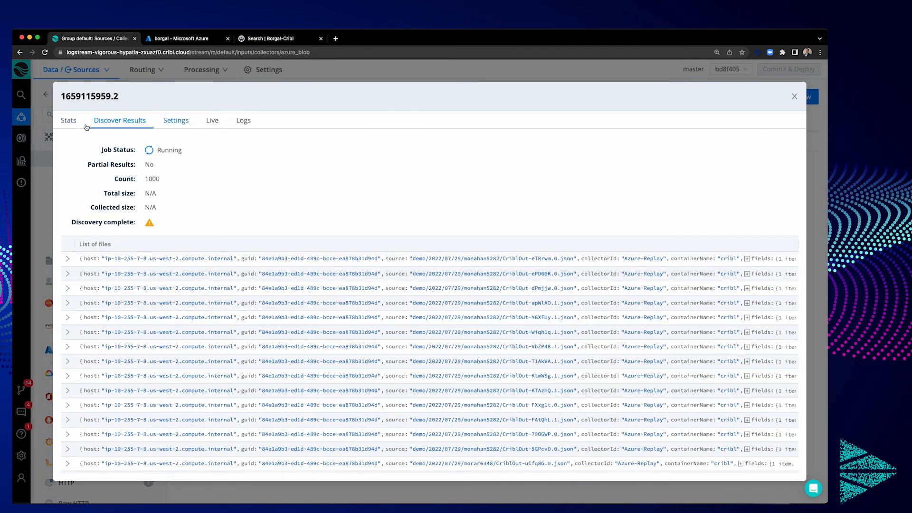
left_click(70, 123)
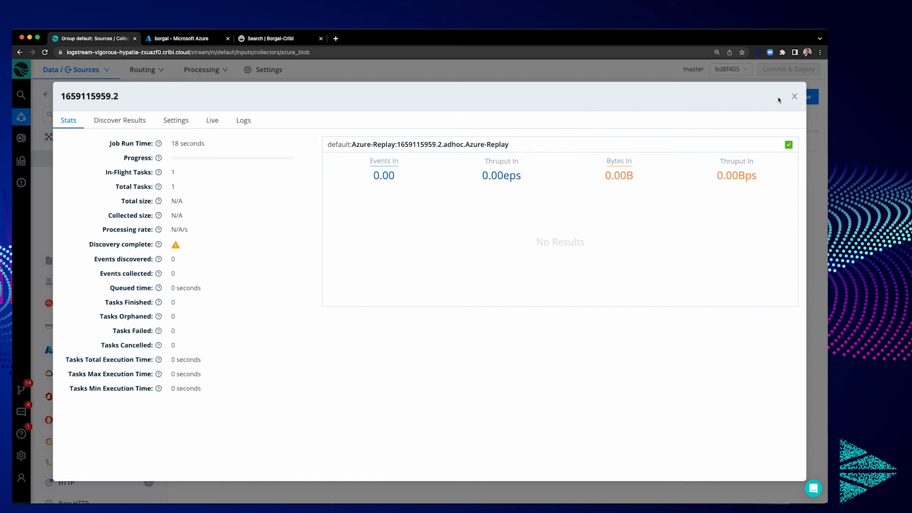
left_click(794, 96)
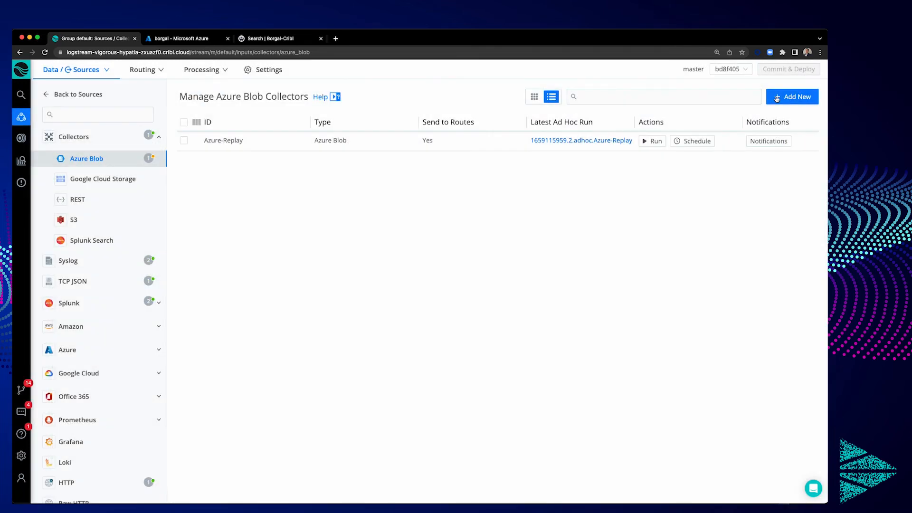
Set up a Full Run of the Azure-Replay collector with the filter host=='beatty5315'.
left_click(648, 147)
left_click(360, 139)
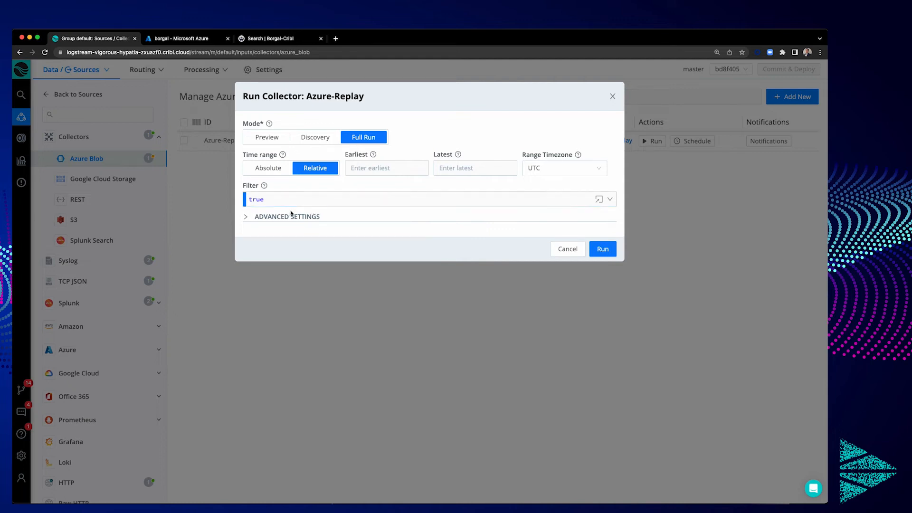
left_click(371, 169)
left_click(266, 199)
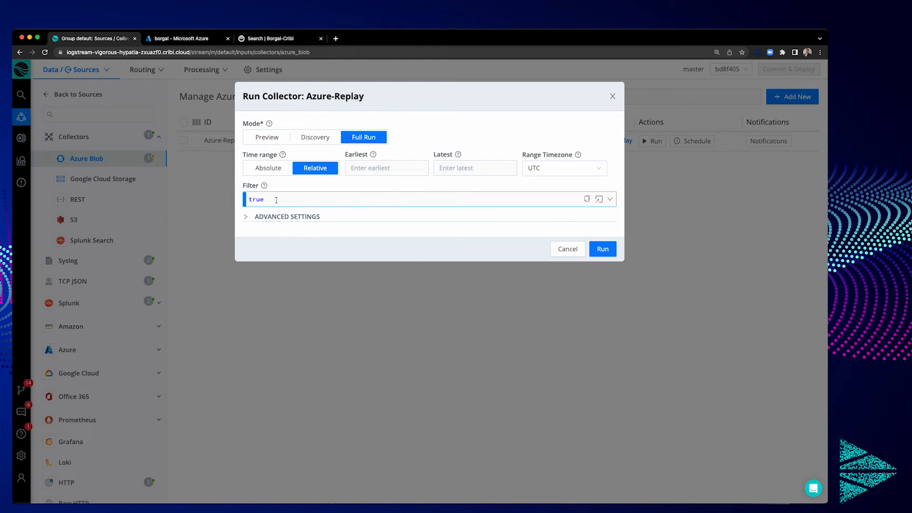
double_click(276, 200)
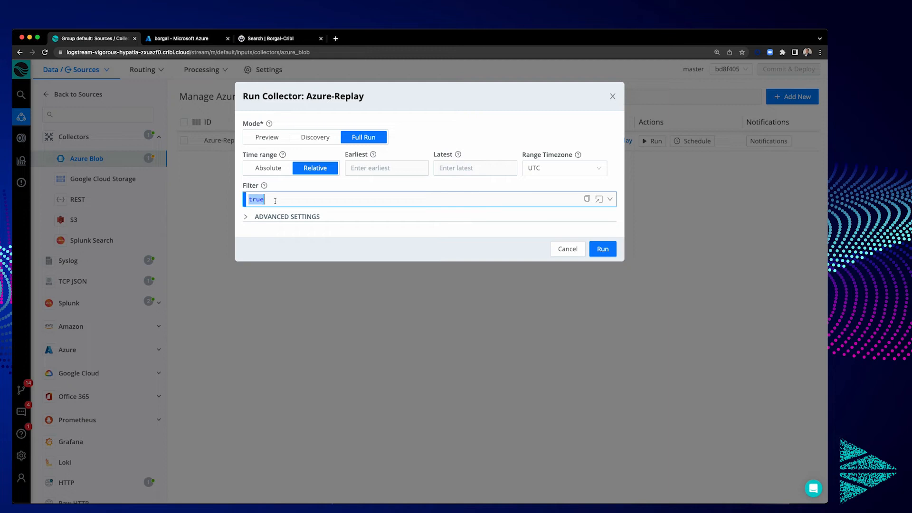
type("host=='")
key("super+v")
key("shift+Left")
key("shift+Left")
key("shift+Left")
key("shift+Left")
key("shift+Left")
key("shift+Left")
key("shift+Left")
key("shift+Left")
key("shift+Left")
key("shift+Left")
key("shift+Left")
key("shift+Left")
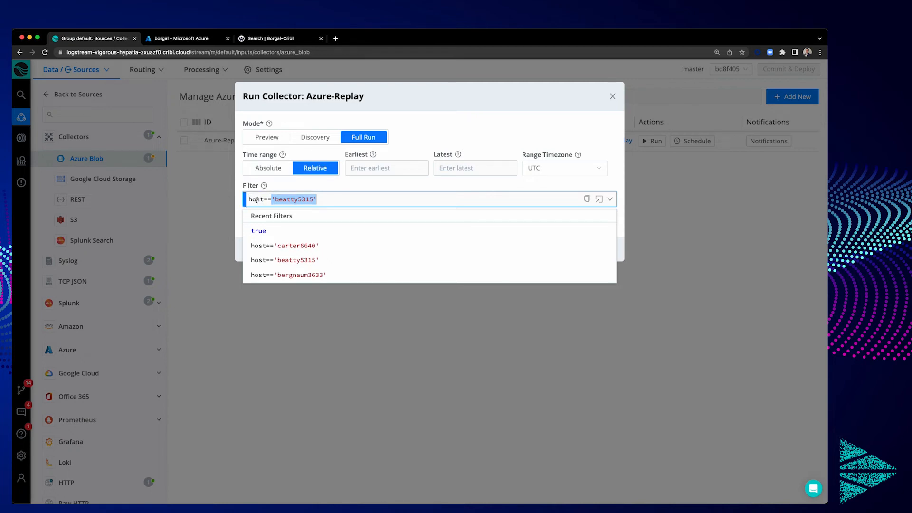
left_click(335, 189)
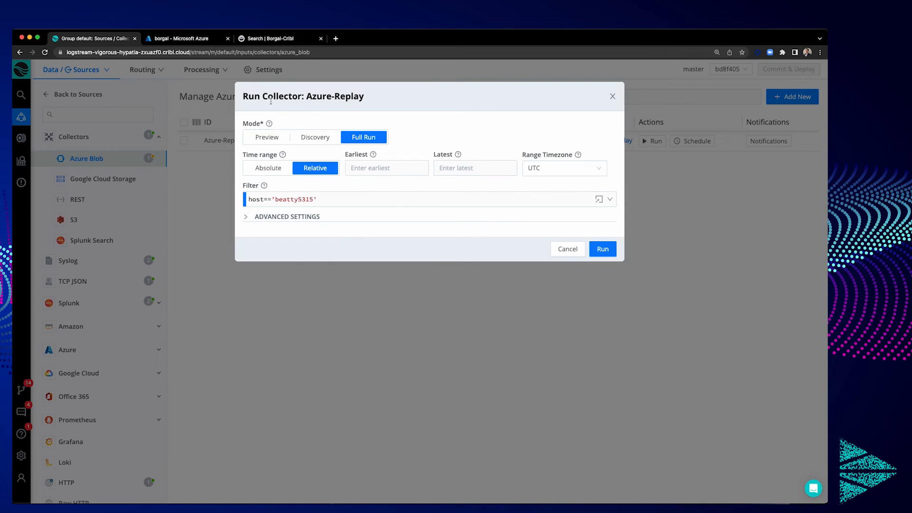
Check the beatty5315 folder in the Azure storage browser and return to the run configuration in Cribl Stream.
left_click(180, 38)
left_click(368, 256)
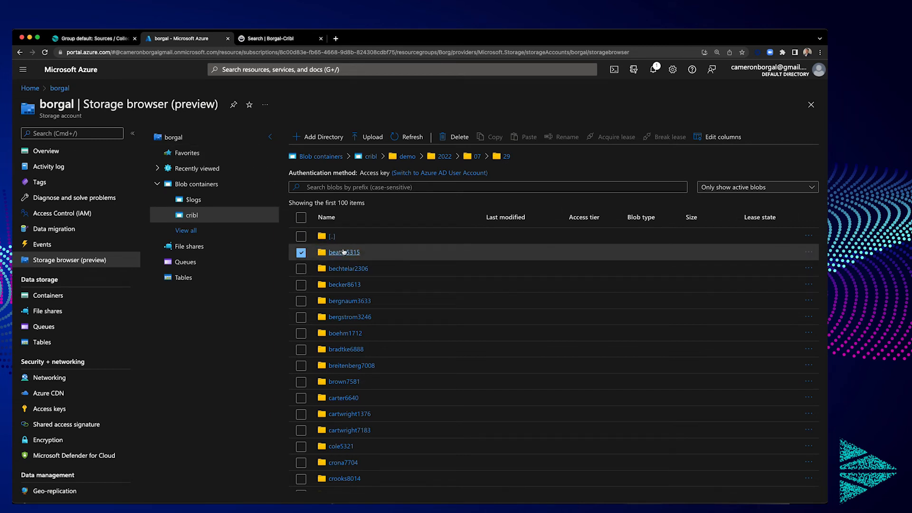
left_click(94, 39)
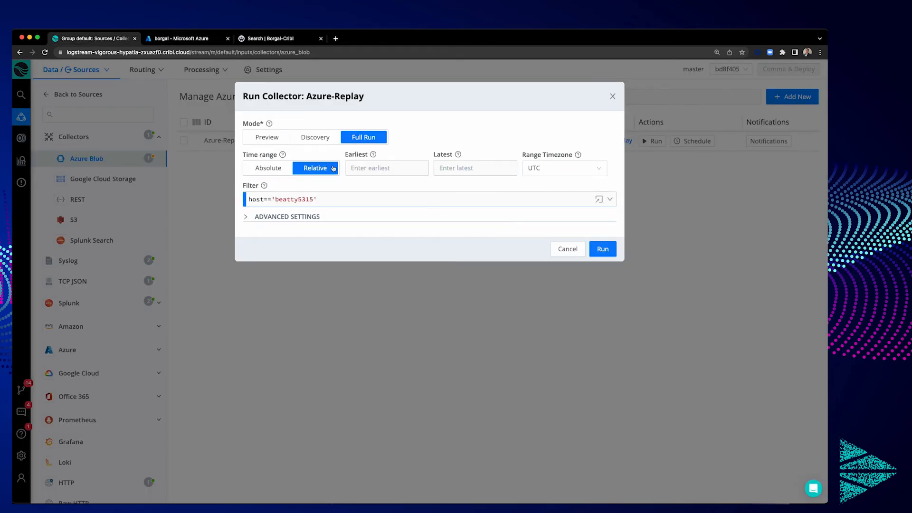
Set the relative time range from -1d@d to now and start the full collector run.
left_click(417, 170)
type("-1")
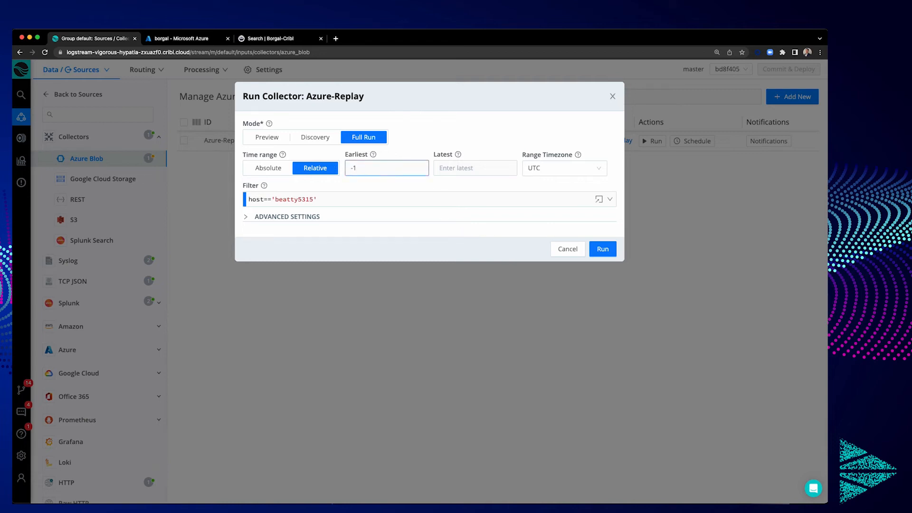
type("d@d")
key("Tab")
type("now")
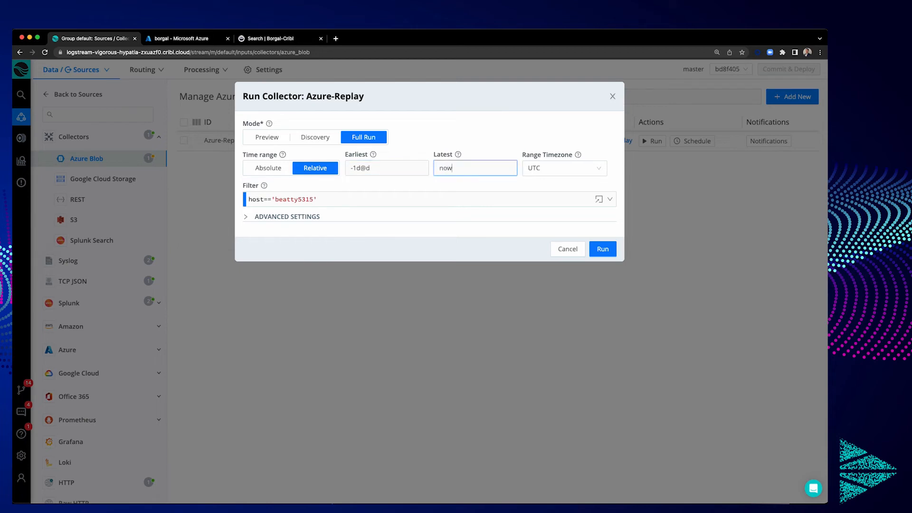
left_click(592, 249)
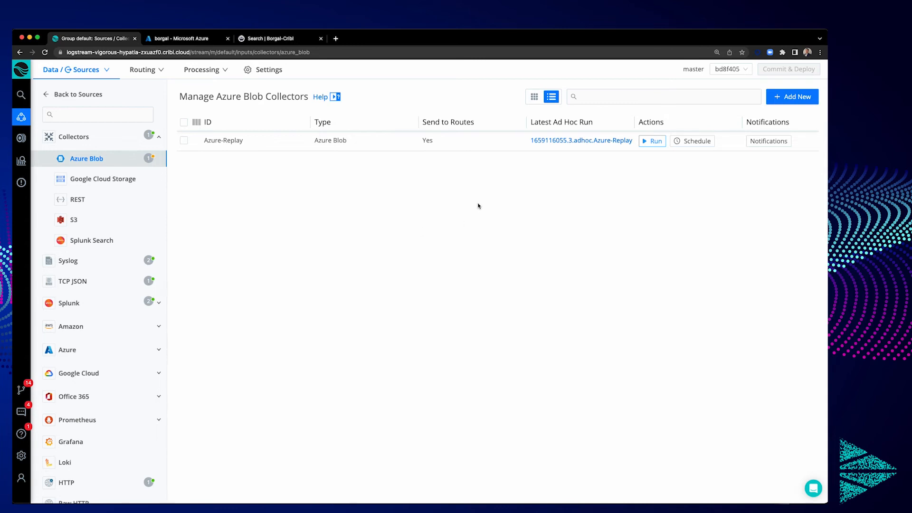
Open the latest ad hoc run of Azure-Replay, review its run time, events and finished tasks, and close it.
left_click(560, 142)
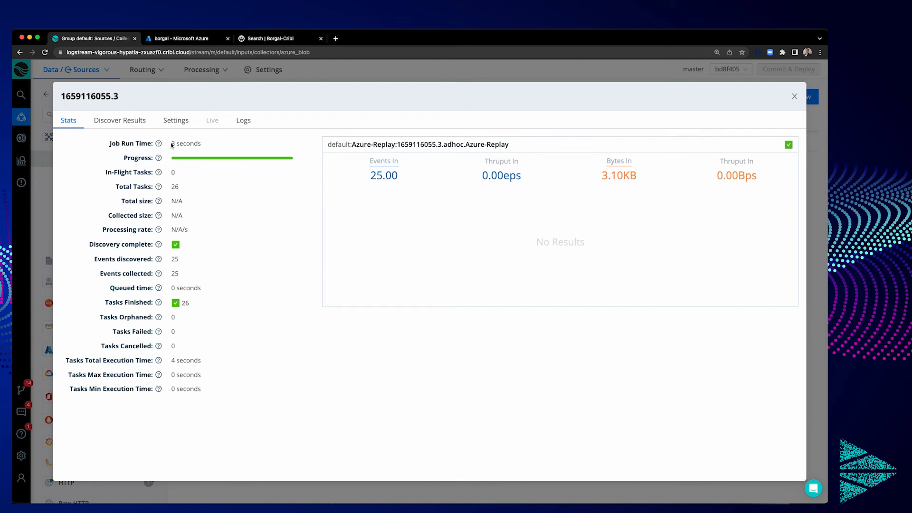
left_click_drag(169, 146, 205, 146)
left_click_drag(171, 261, 180, 304)
left_click(794, 97)
mouse_move(189, 66)
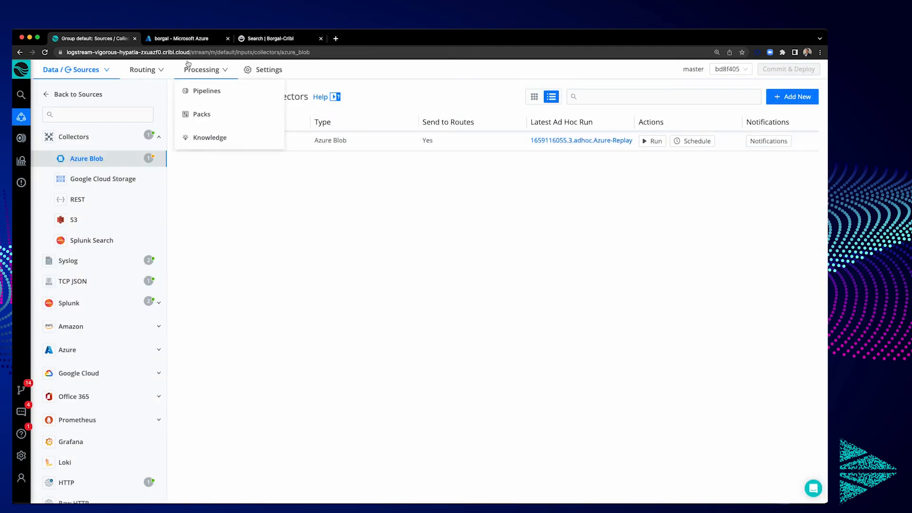
left_click(259, 38)
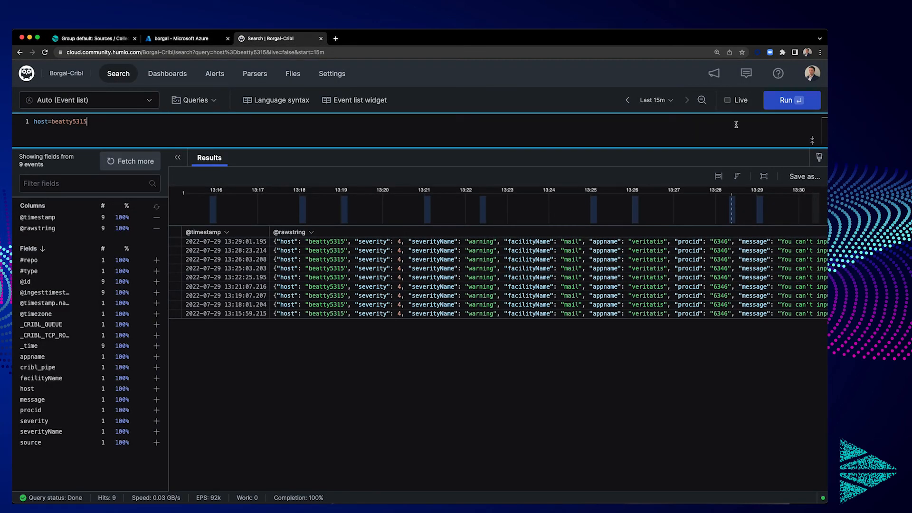
left_click(671, 100)
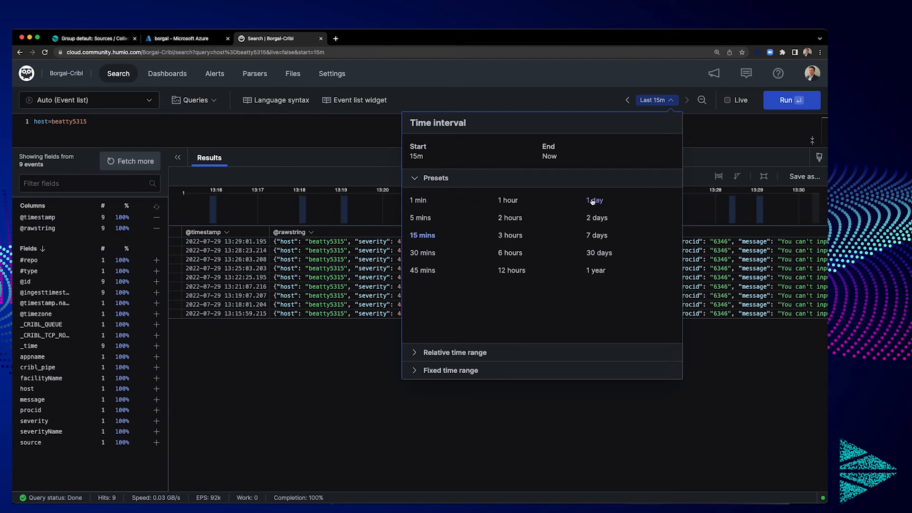
left_click(422, 237)
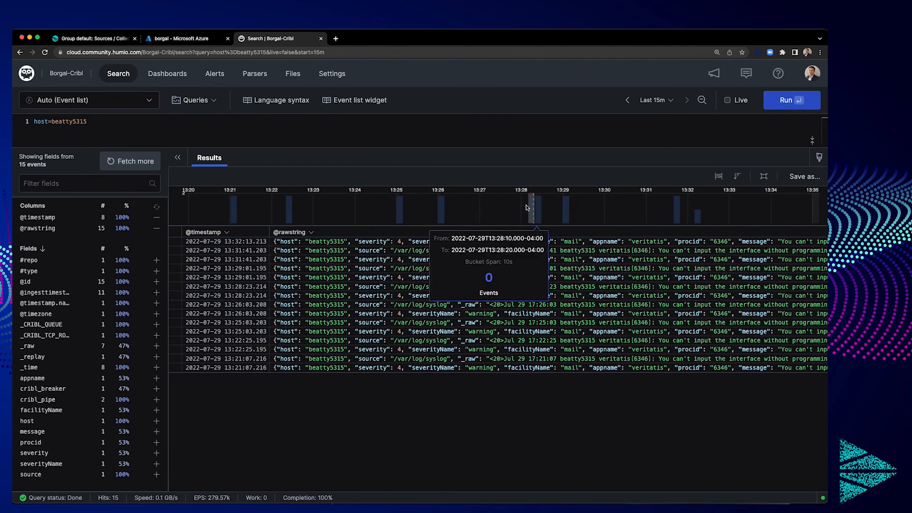
double_click(66, 122)
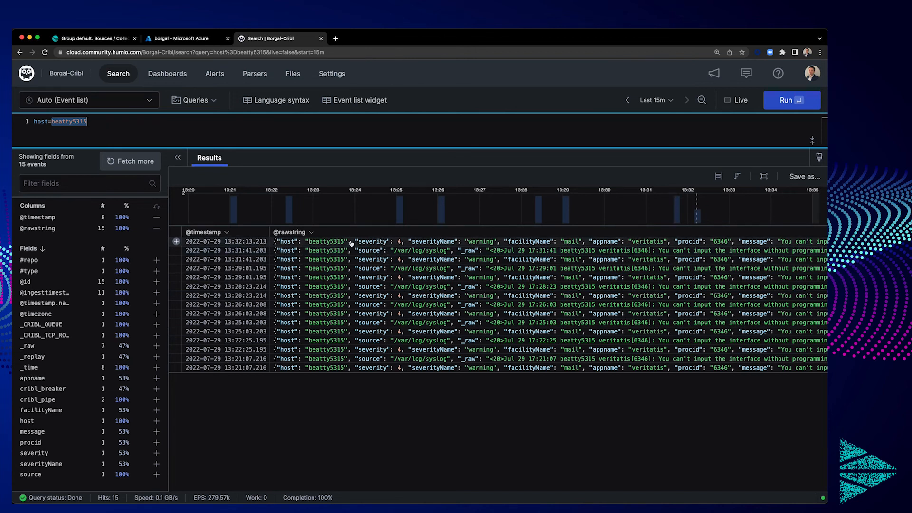
left_click_drag(275, 243, 780, 247)
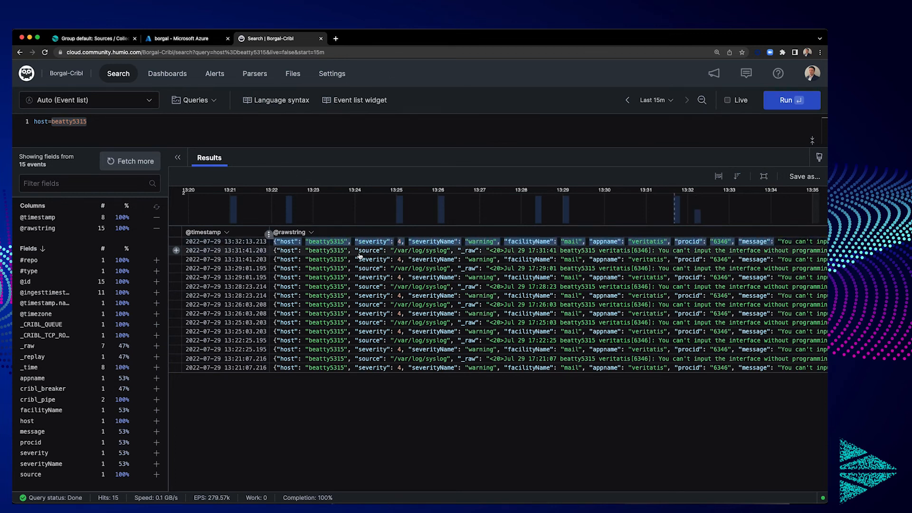
scroll(358, 257, "right", 2)
scroll(362, 259, "left", 2)
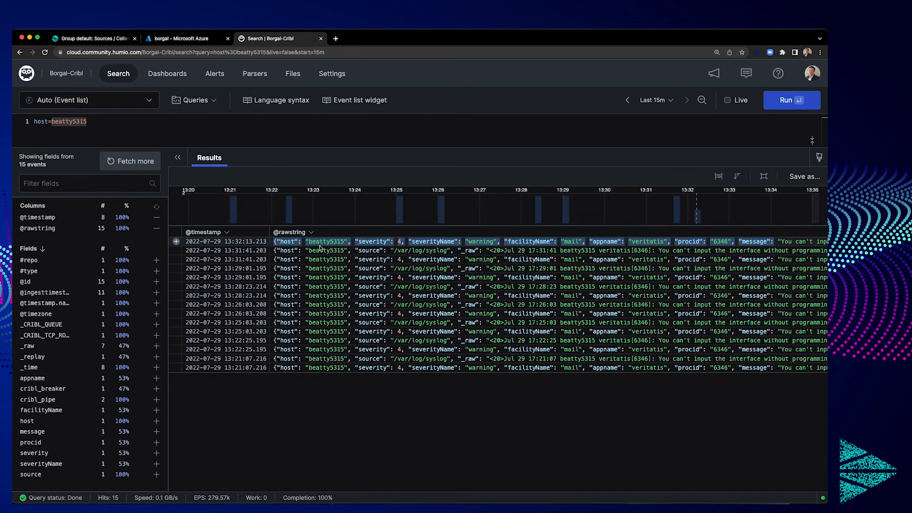
scroll(434, 245, "right", 1)
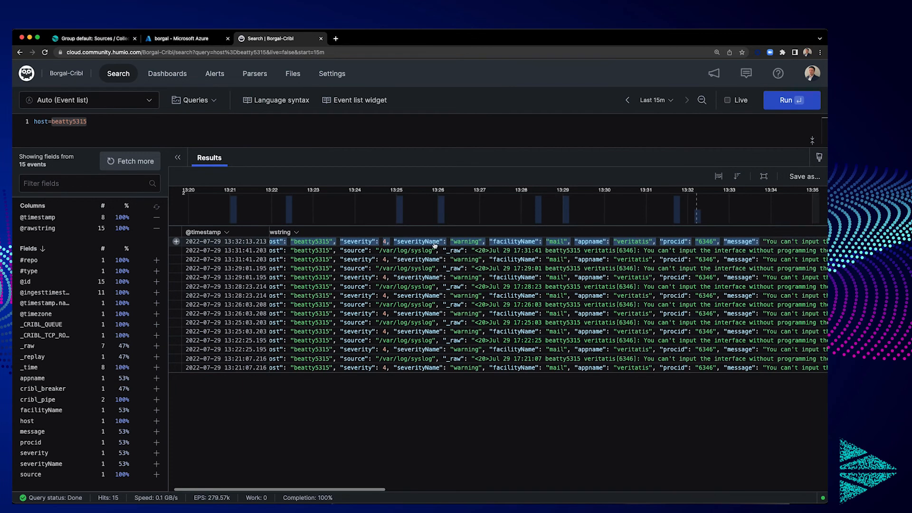
scroll(609, 243, "right", 5)
scroll(608, 243, "right", 14)
scroll(636, 243, "left", 8)
scroll(663, 246, "left", 20)
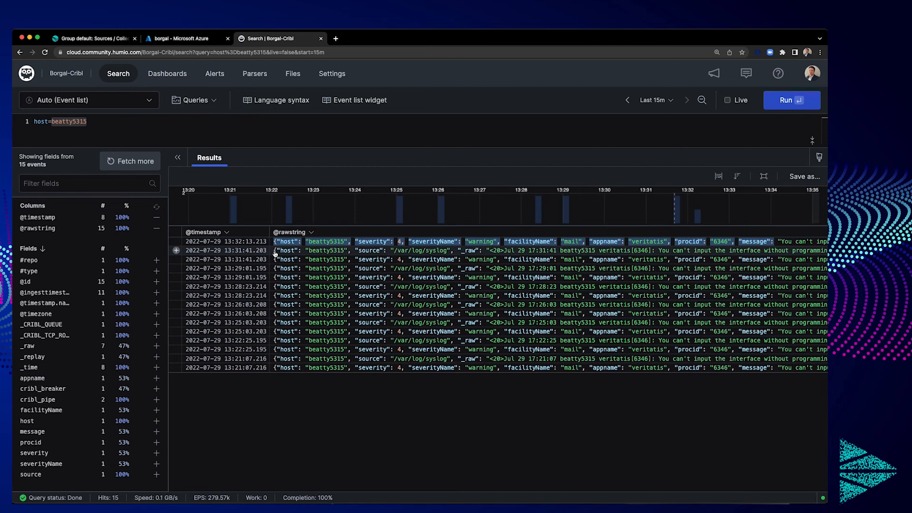
Highlight the host field, the _raw field name and the _raw message text in the replayed 13:31:41.203 event.
left_click(274, 254)
left_click_drag(331, 253, 348, 252)
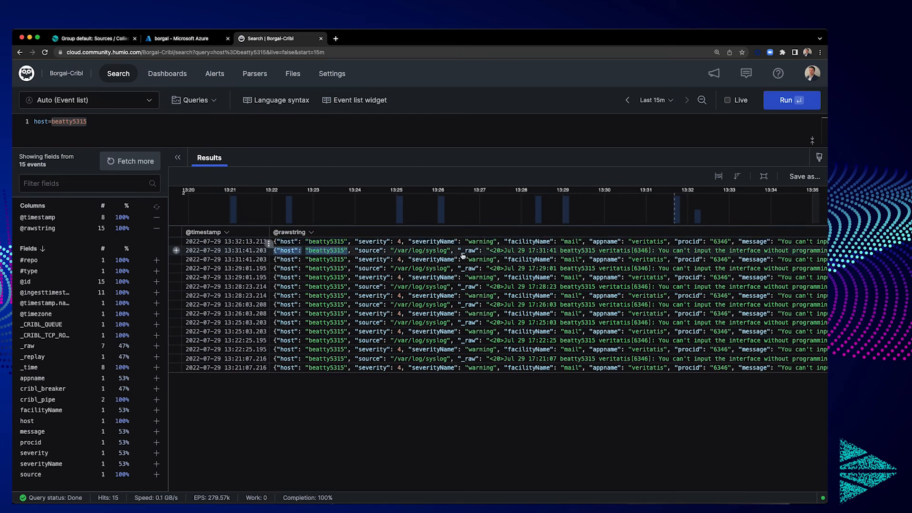
left_click_drag(459, 252, 475, 252)
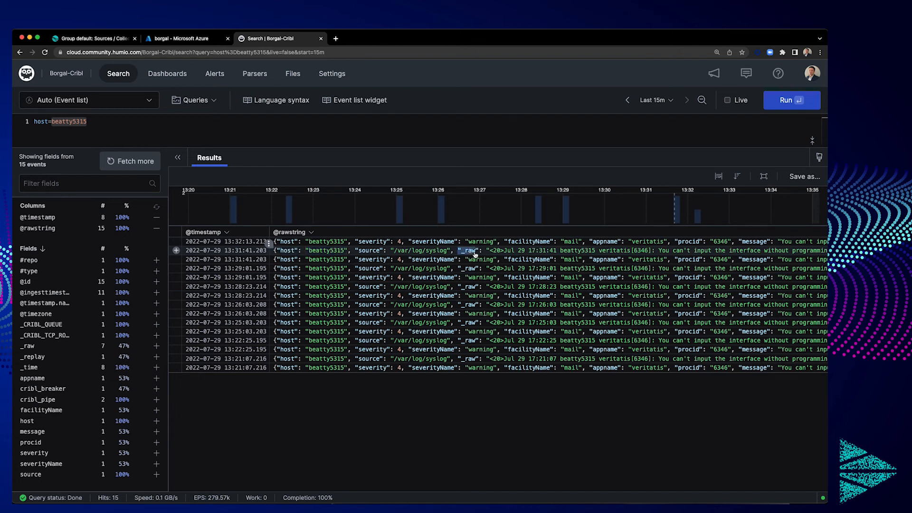
scroll(478, 255, "right", 8)
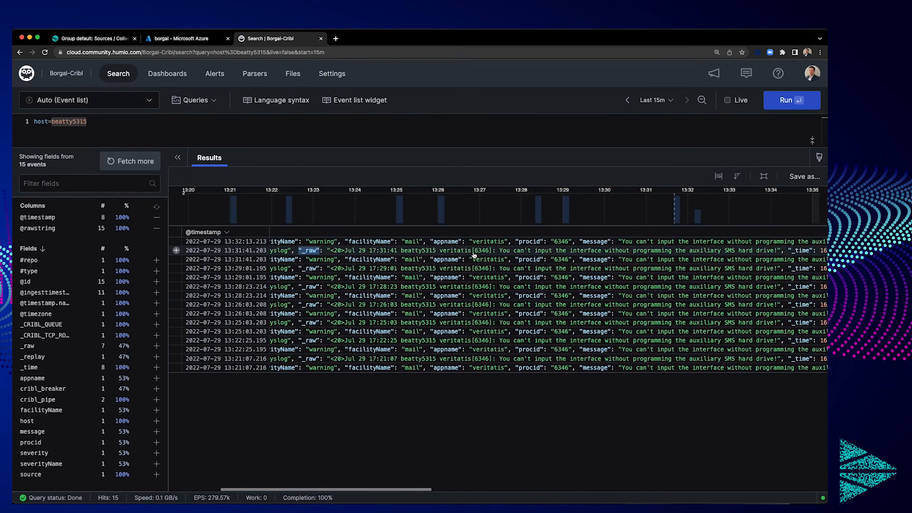
left_click_drag(294, 251, 748, 251)
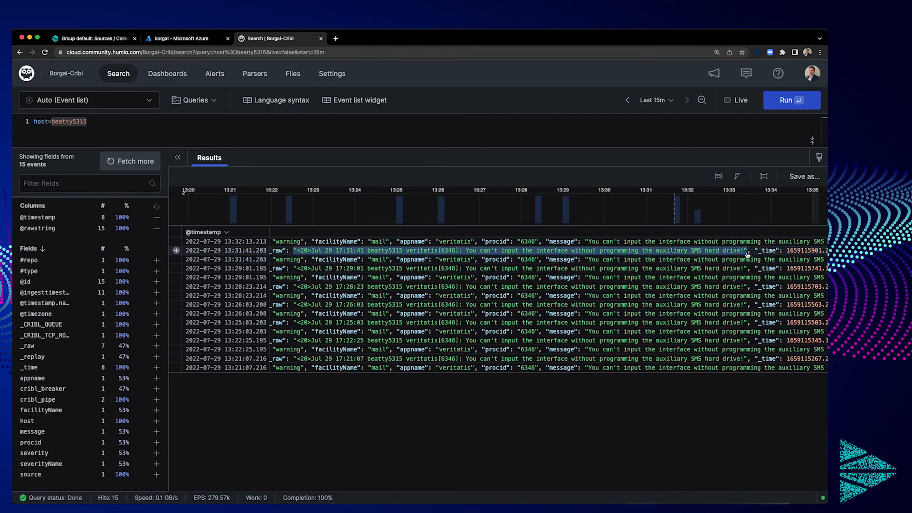
Examine the remaining fields of the replayed event, highlight its _replay field, and compare its message text with the original events.
scroll(471, 266, "right", 6)
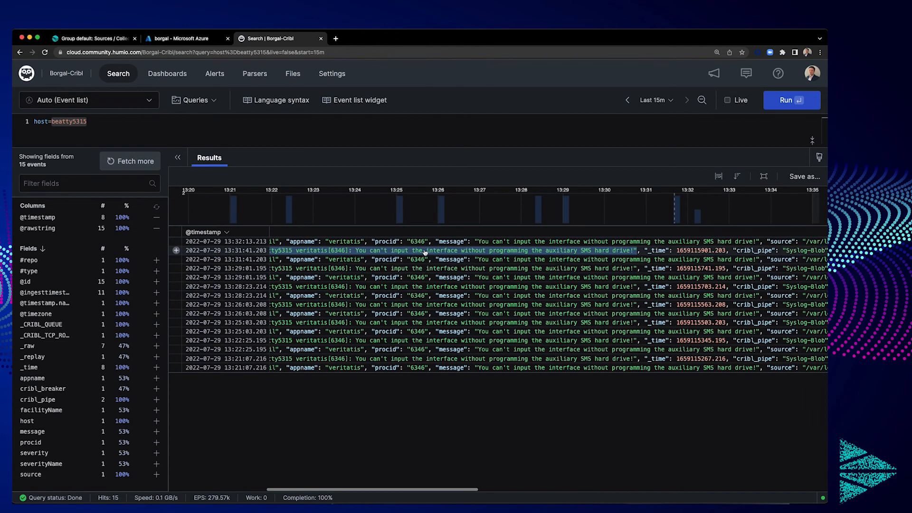
scroll(476, 261, "right", 8)
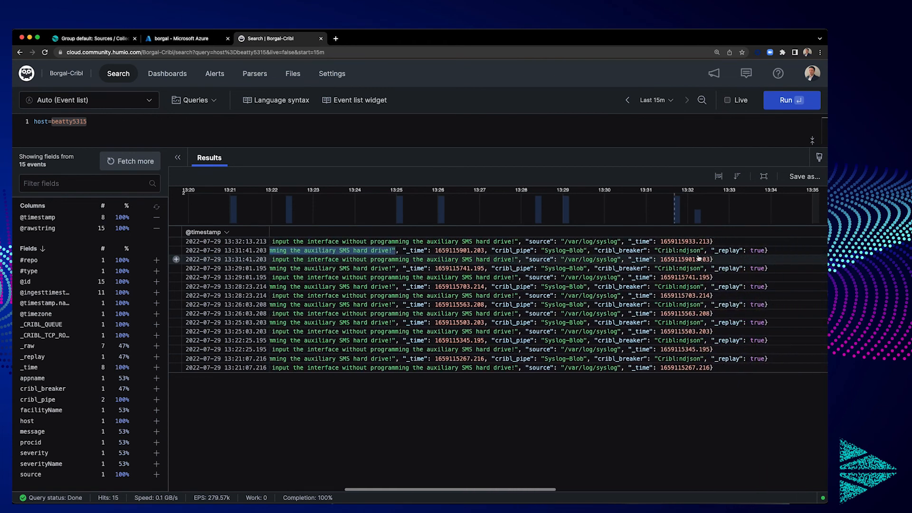
left_click_drag(699, 250, 753, 251)
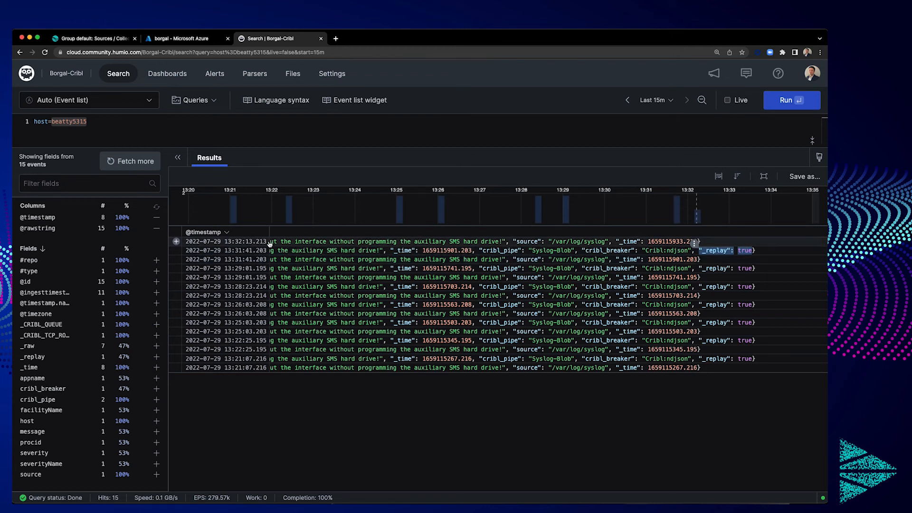
scroll(284, 257, "left", 2)
scroll(284, 256, "left", 5)
scroll(333, 257, "right", 5)
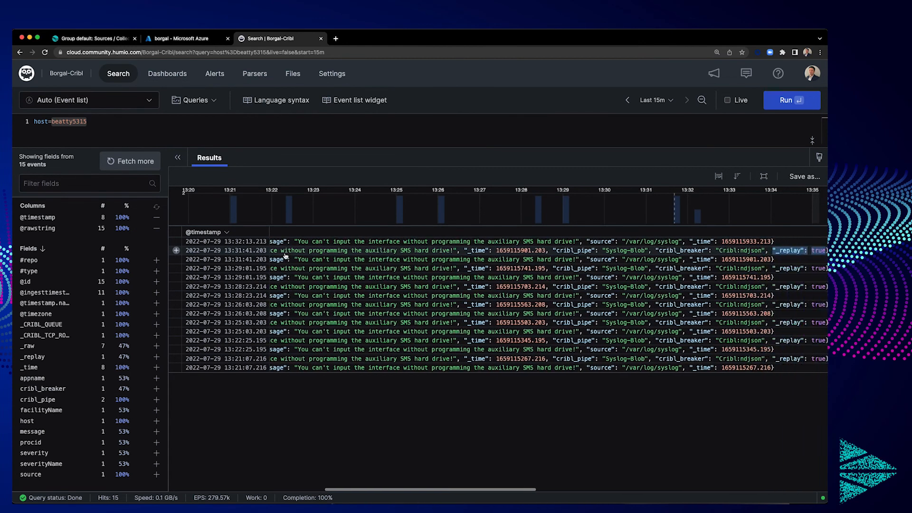
mouse_move(257, 221)
scroll(499, 304, "left", 10)
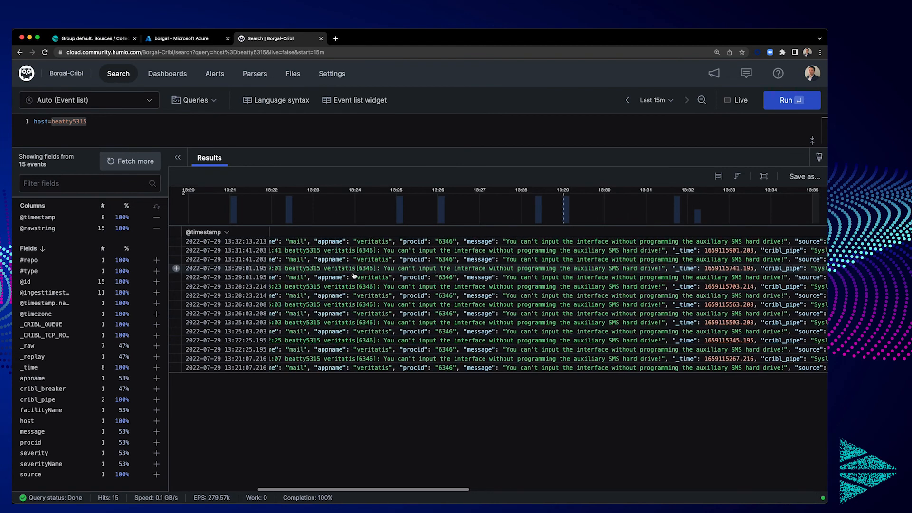
Switch to Cribl Stream and open the Borg_Blob destination under Azure Blob Storage.
left_click(166, 40)
left_click(90, 39)
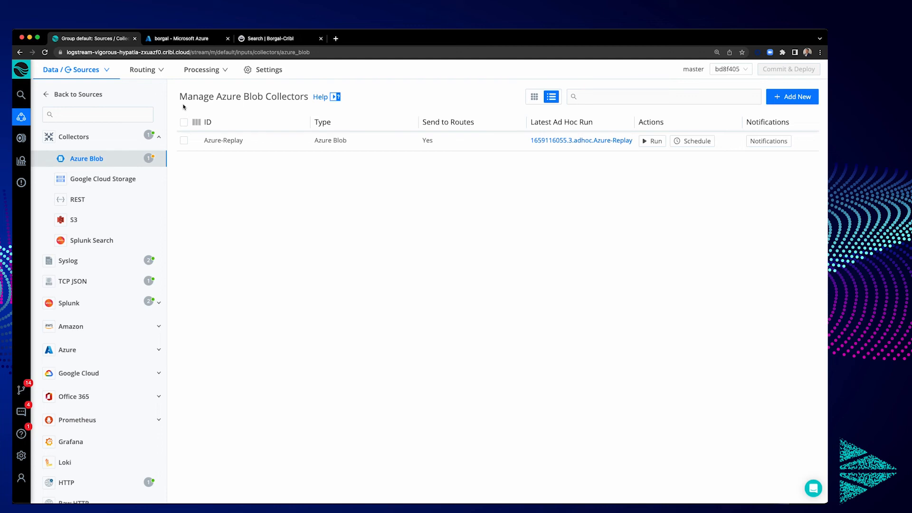
mouse_move(76, 70)
left_click(79, 120)
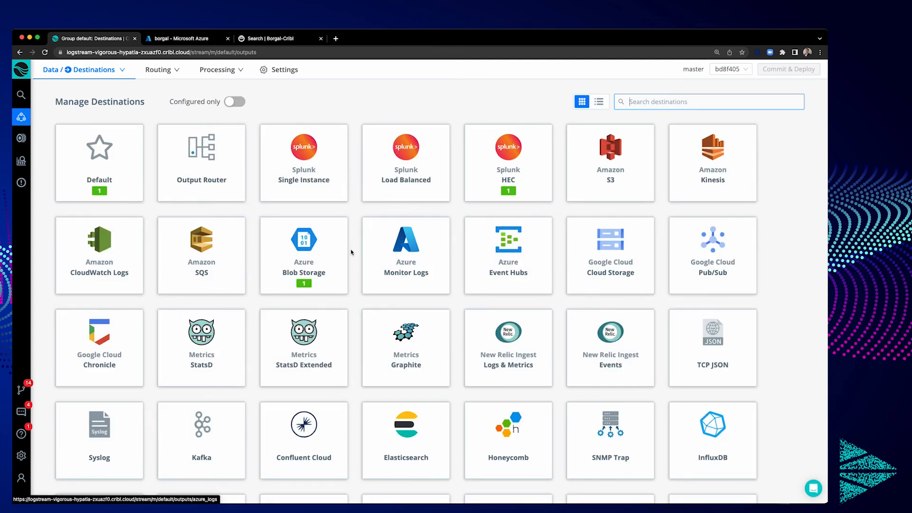
left_click(332, 252)
left_click(254, 143)
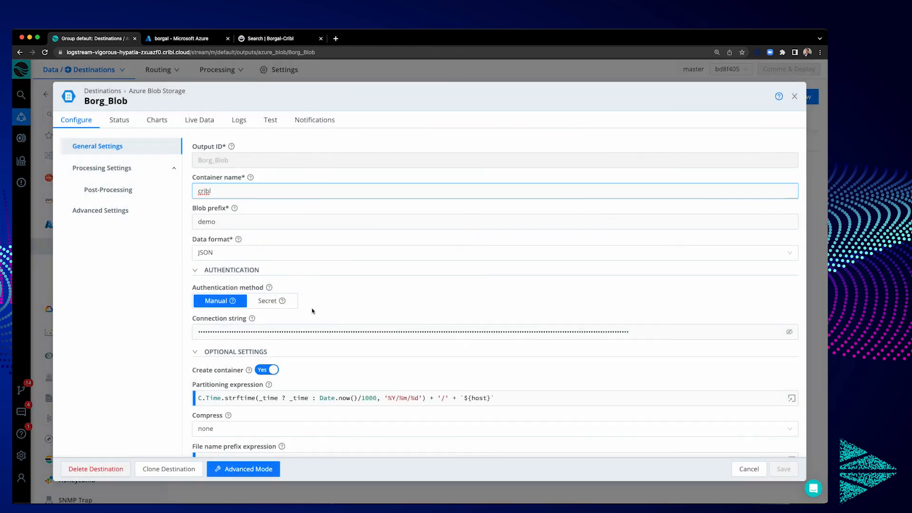
Review Borg_Blob's optional settings, highlight the whole partitioning expression, and close the destination's configuration.
scroll(313, 332, "down", 5)
left_click(198, 280)
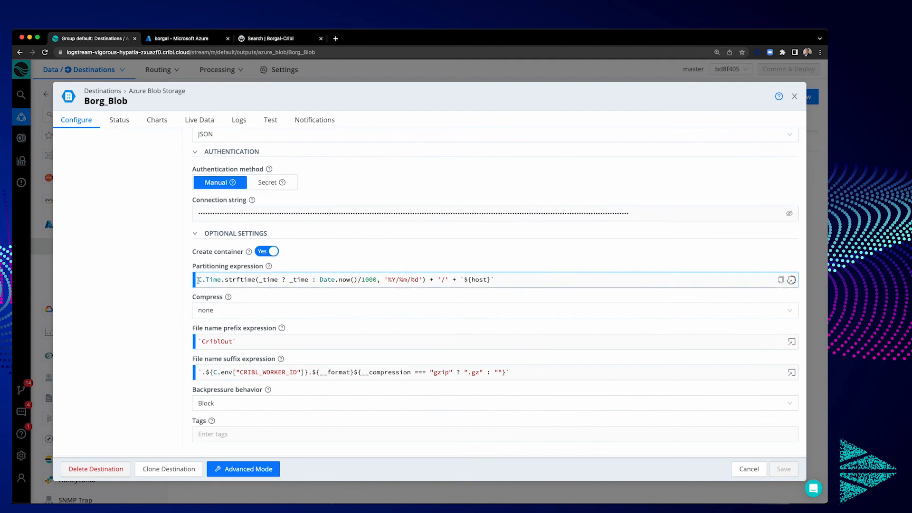
left_click_drag(495, 280, 182, 281)
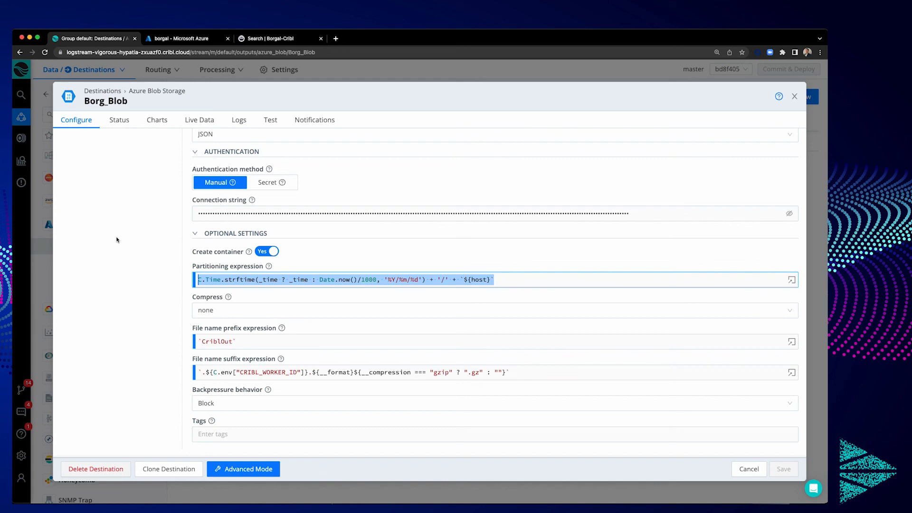
left_click(796, 98)
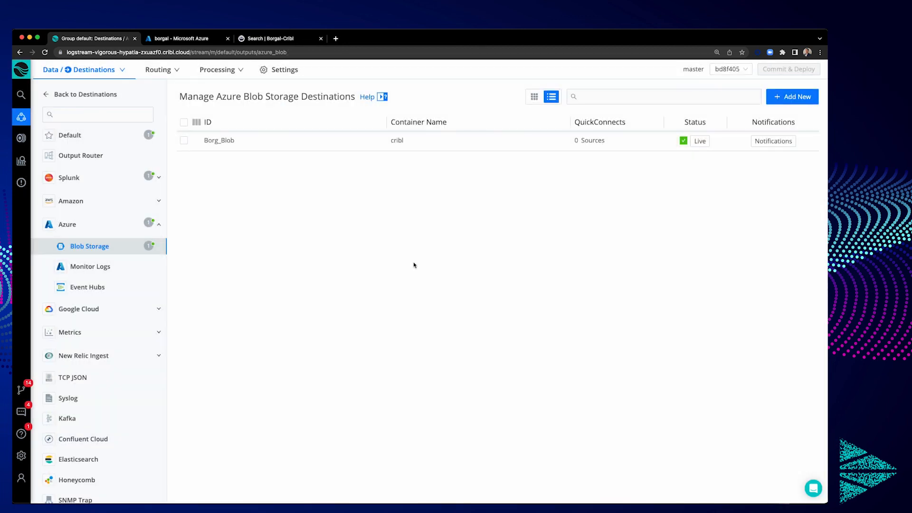